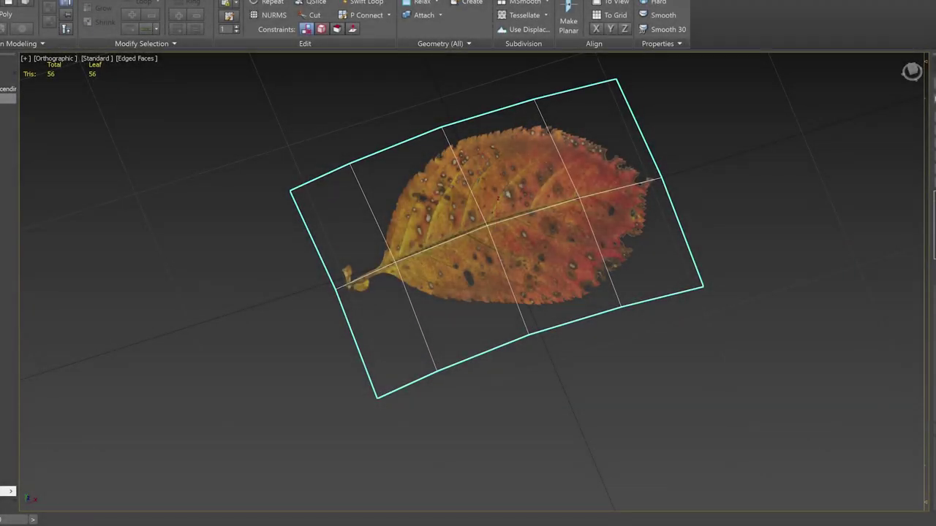
Step: Turn off the edged-faces display in the viewport to view the leaf plane without its mesh edges
alt+middle_drag(662, 373, 687, 388)
scroll(688, 388, up, 2)
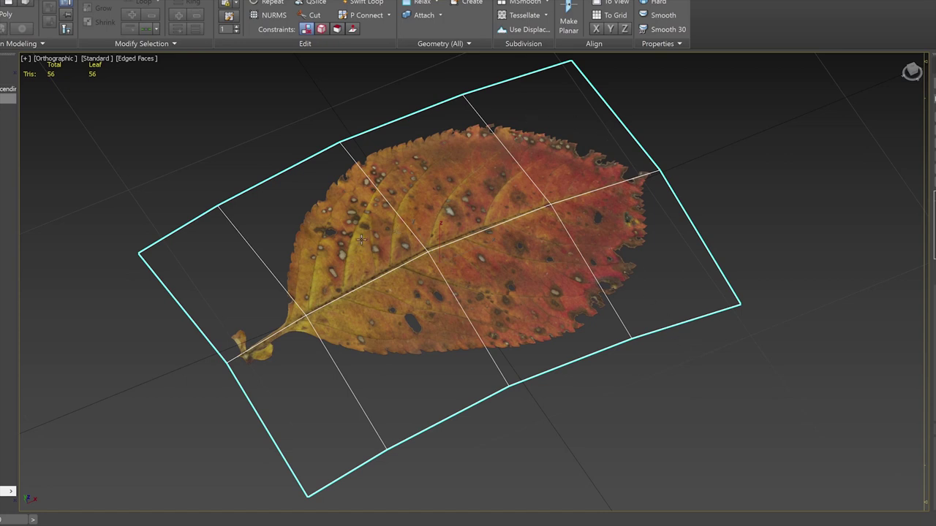
alt+middle_drag(362, 238, 479, 258)
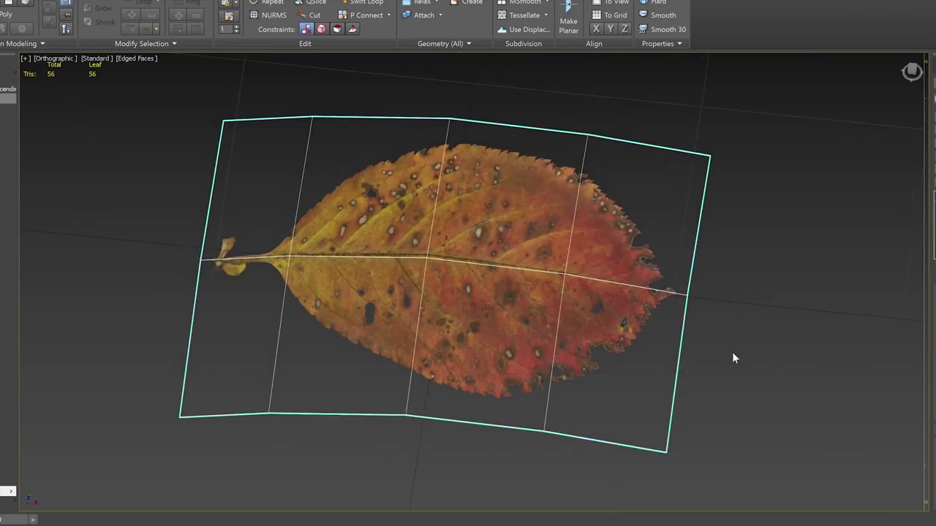
mouse_move(736, 354)
alt+middle_down()
mouse_move(742, 323)
mouse_move(739, 350)
alt+middle_up()
alt+middle_drag(454, 354, 488, 325)
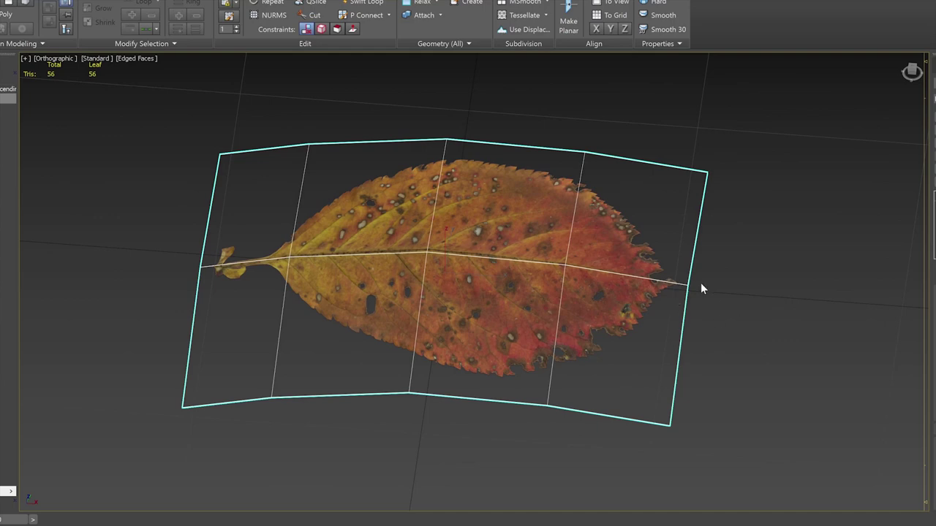
alt+middle_drag(707, 291, 334, 188)
click(142, 60)
click(185, 171)
Step: Examine the leaf plane's texture and transparent outline up close and from different angles
alt+middle_drag(672, 381, 537, 431)
click(685, 392)
click(496, 371)
scroll(515, 282, up, 3)
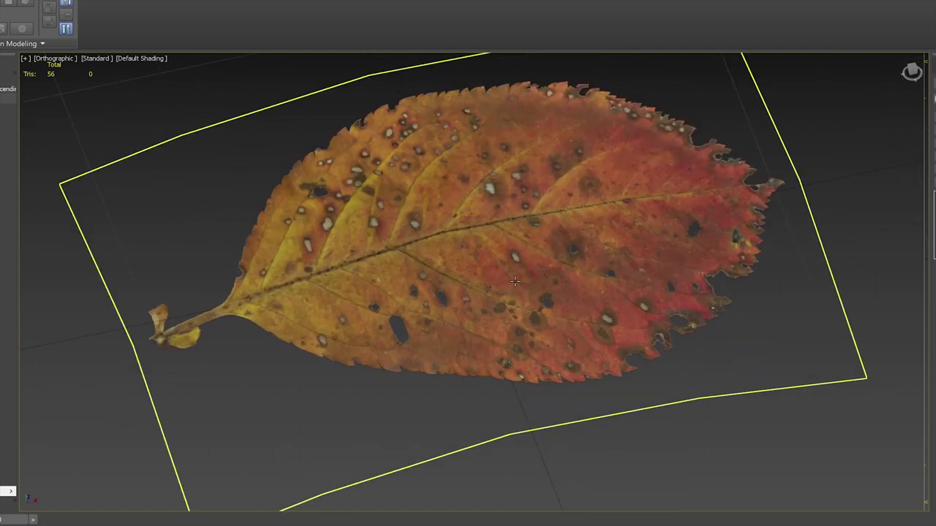
scroll(514, 281, down, 5)
middle_drag(527, 275, 525, 287)
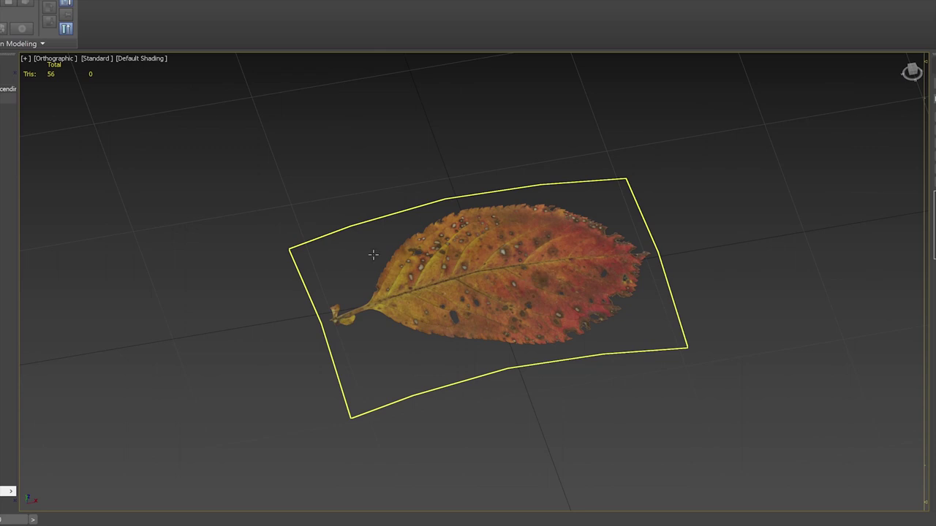
scroll(365, 249, up, 5)
middle_drag(697, 402, 483, 340)
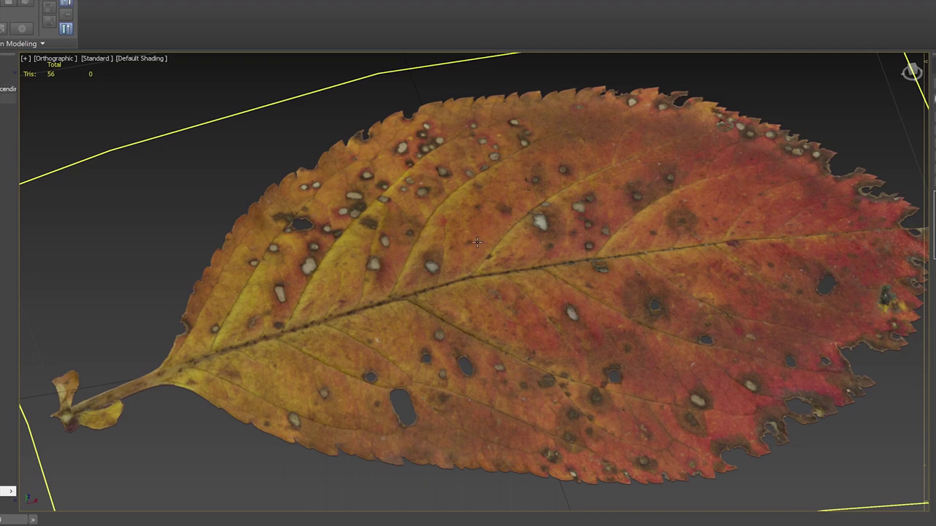
scroll(381, 311, down, 5)
alt+middle_drag(380, 311, 453, 319)
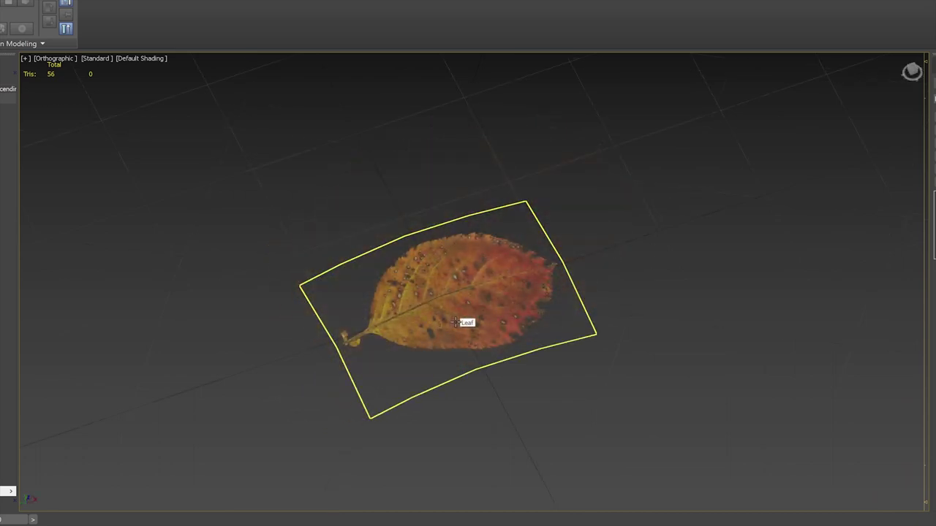
Step: Select the leaf plane and switch the viewport display to Wireframe Override
click(455, 323)
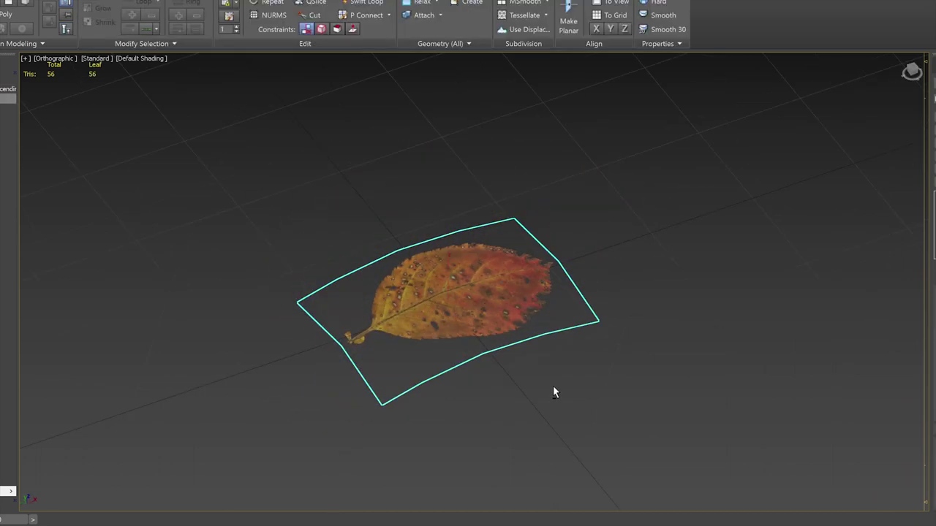
scroll(460, 347, up, 3)
click(141, 57)
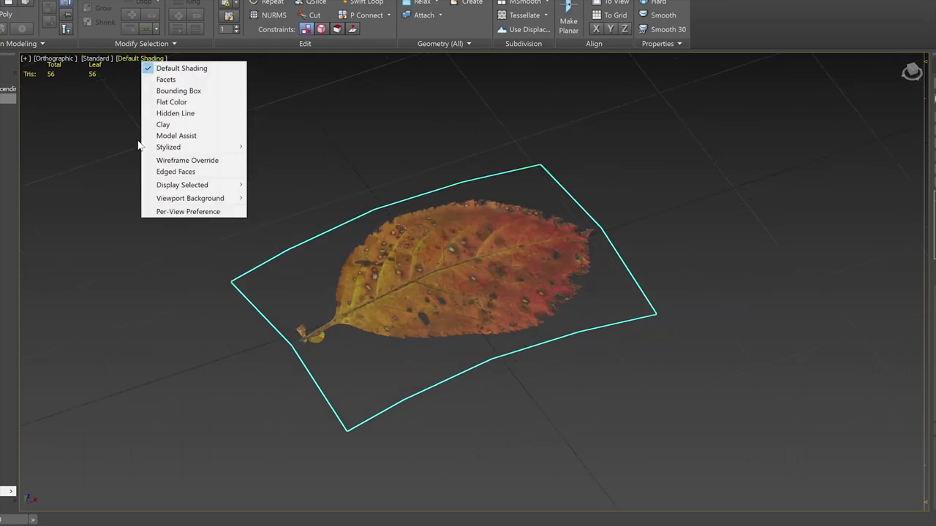
click(169, 163)
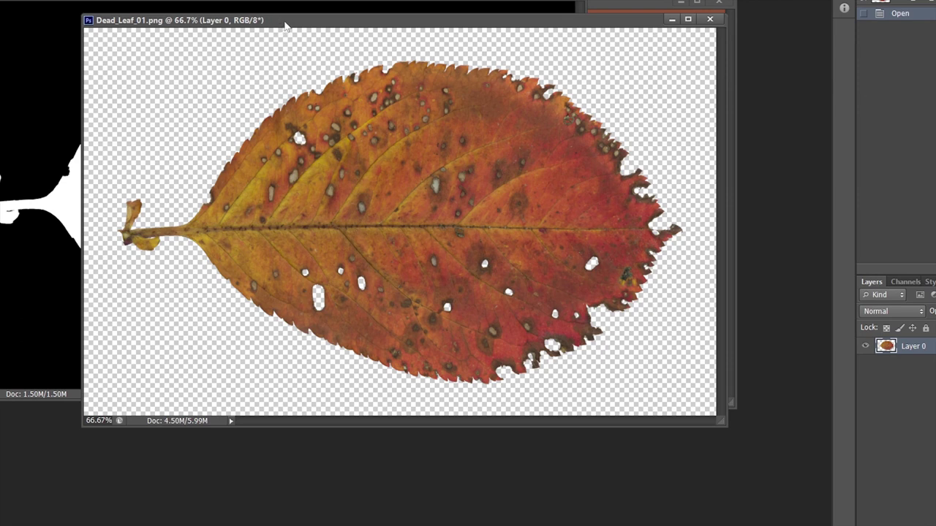
Step: Switch to Photoshop, look over the transparent leaf image Dead_Leaf_01.png and close it
drag(284, 26, 296, 63)
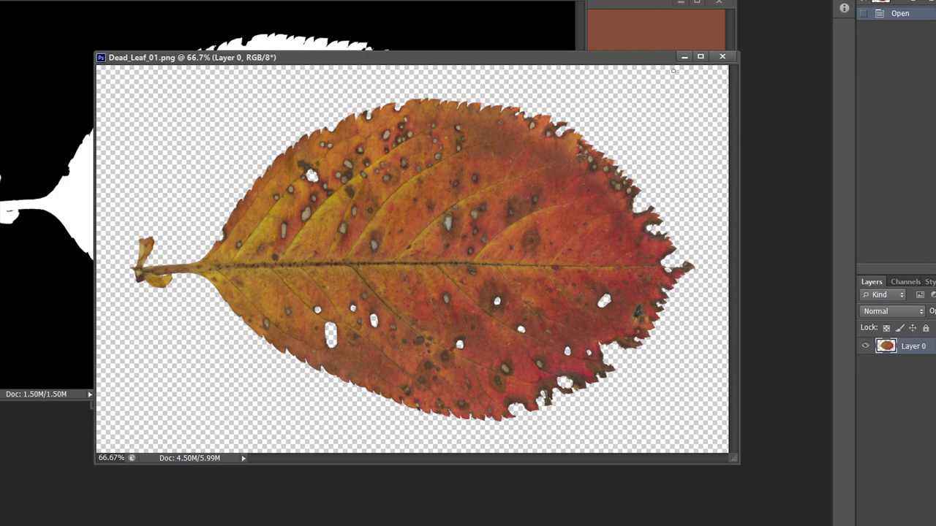
click(722, 56)
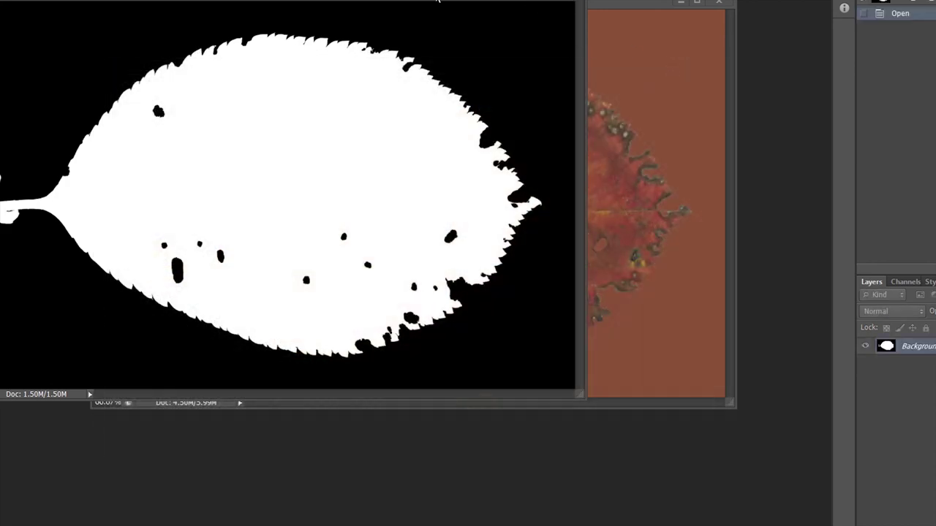
Step: Compare the leaf colour texture Dead_Leaf_01.tga with its black-and-white mask Dead_Leaf_01_Alpha.tga
drag(437, 0, 476, 80)
click(384, 4)
drag(384, 3, 391, 3)
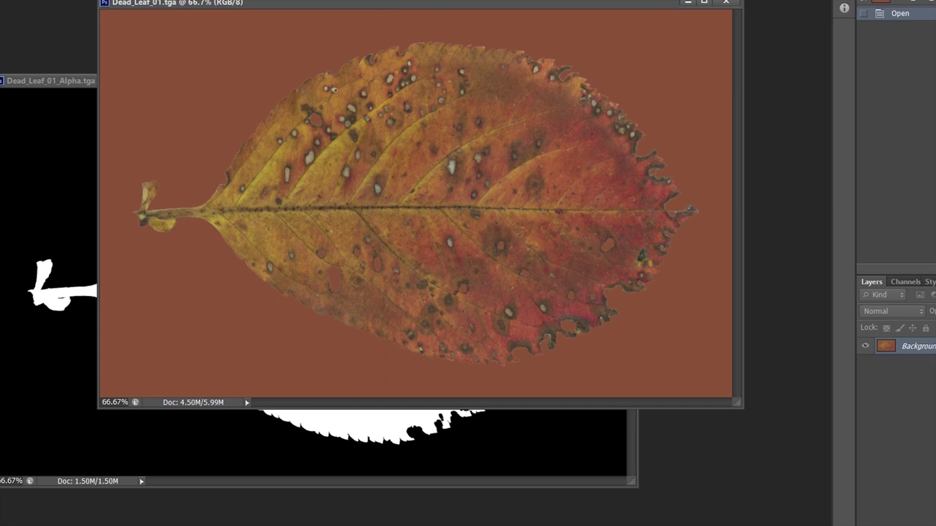
click(58, 81)
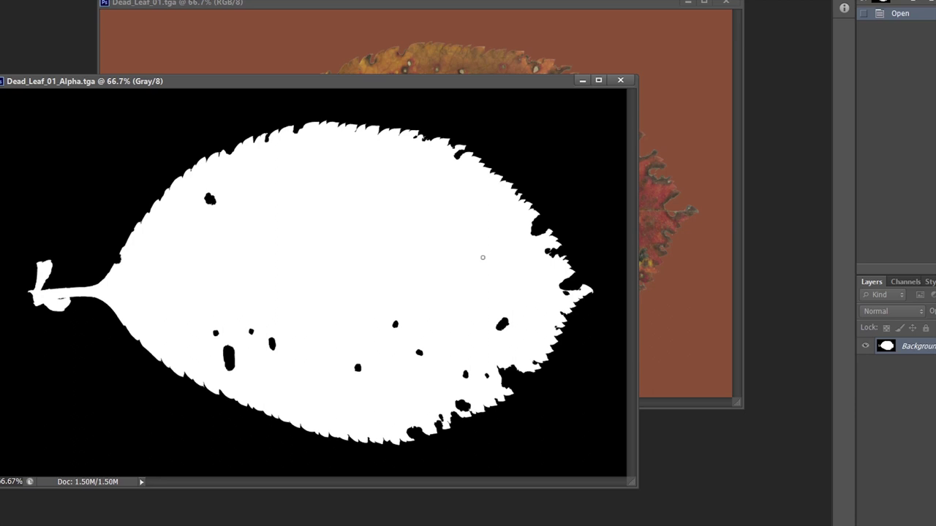
click(365, 3)
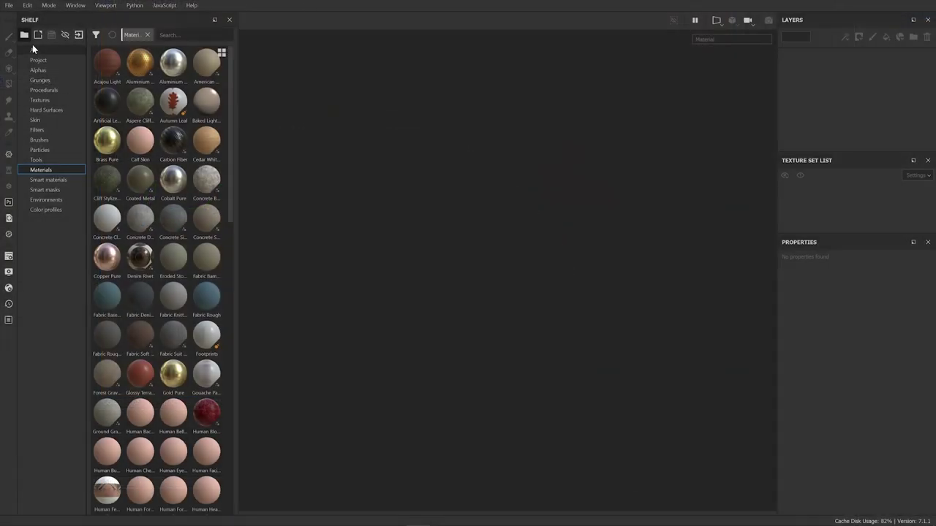
Step: Switch to Substance Painter and create a new PBR - Metallic Roughness project from the leaf mesh at 1024 resolution with DirectX normals
click(11, 5)
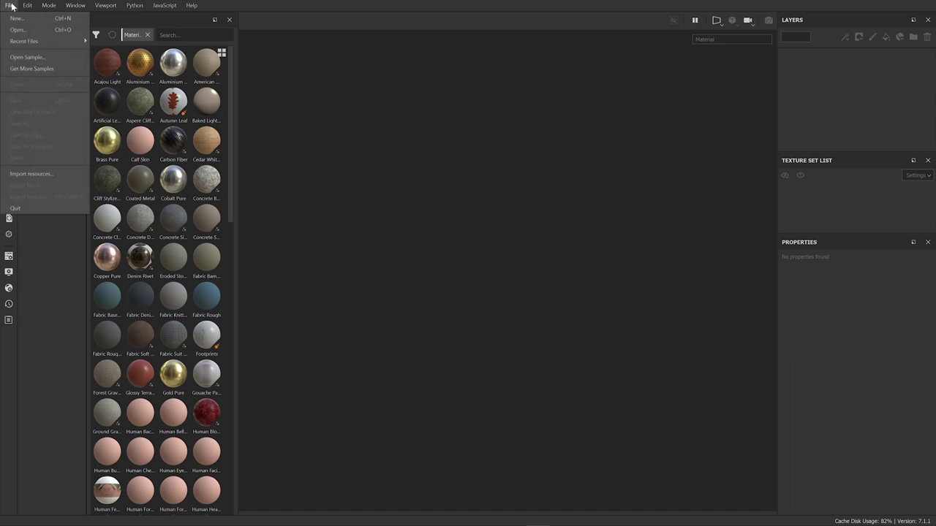
click(15, 19)
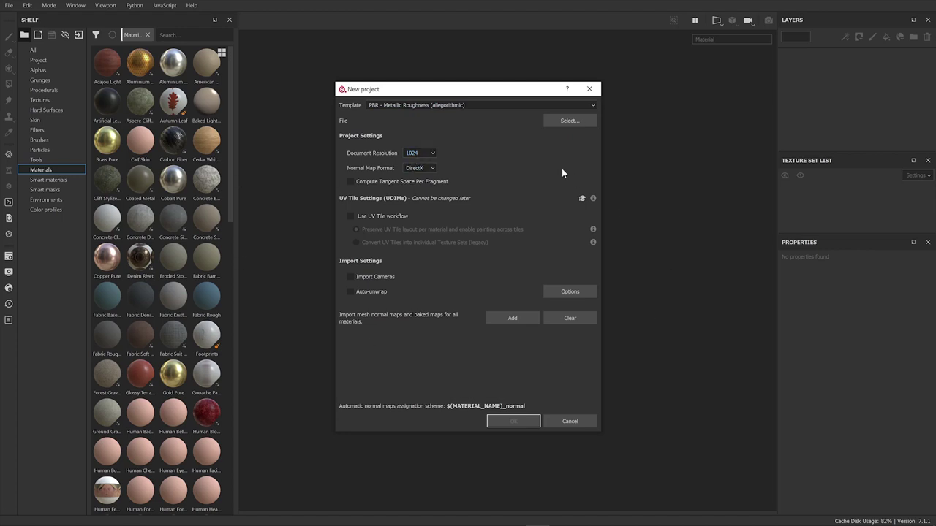
click(569, 121)
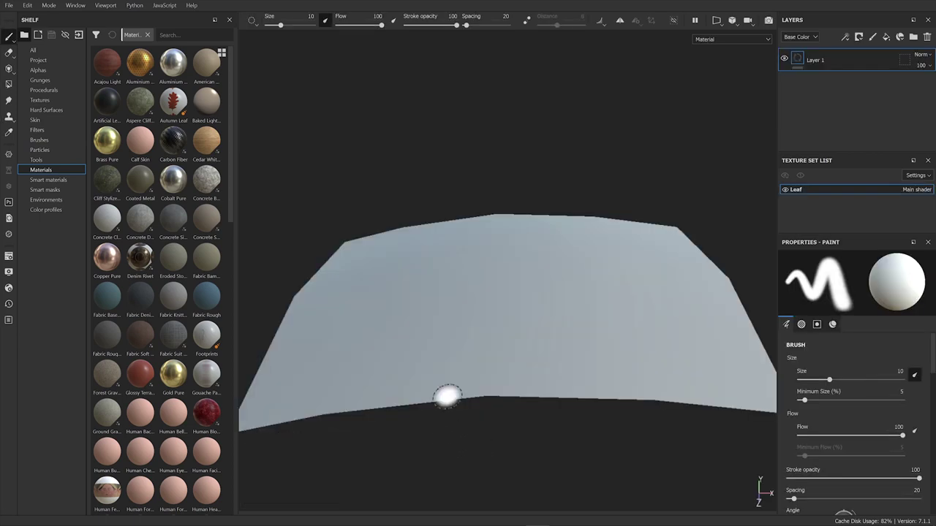
Step: Examine the imported leaf plane from different angles and distances
alt+drag(447, 444, 501, 455)
scroll(496, 445, up, 2)
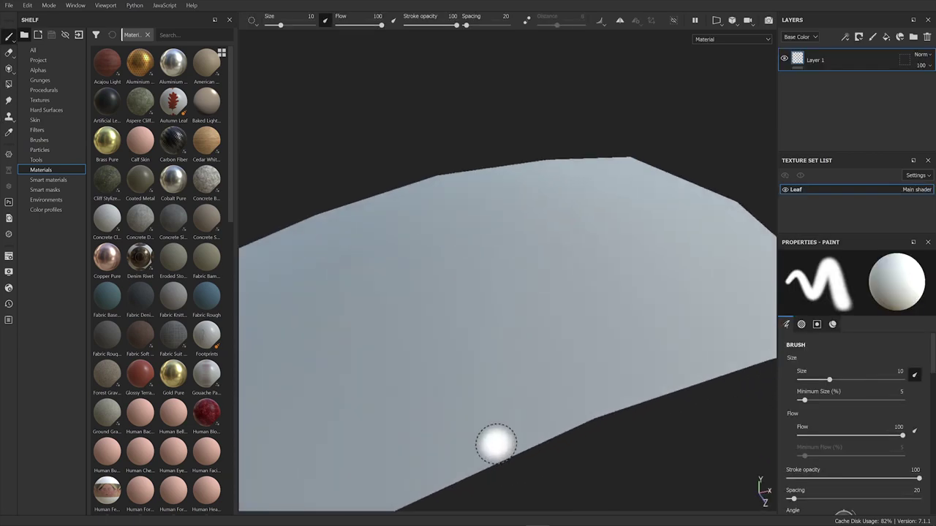
scroll(498, 443, down, 2)
scroll(499, 441, down, 2)
alt+drag(548, 480, 550, 455)
alt+middle_drag(550, 442, 547, 330)
alt+drag(534, 351, 524, 383)
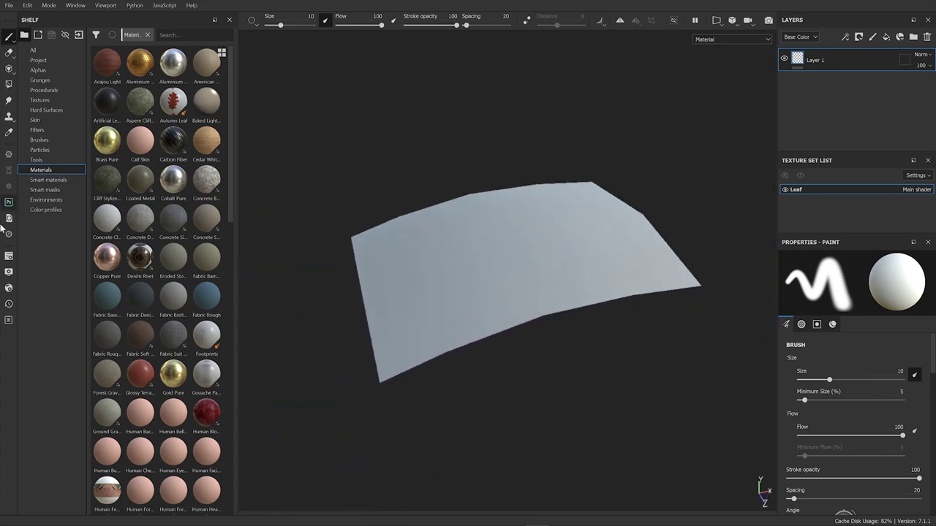
Step: Show the mesh wireframe on the leaf plane through the display settings
click(9, 256)
click(280, 313)
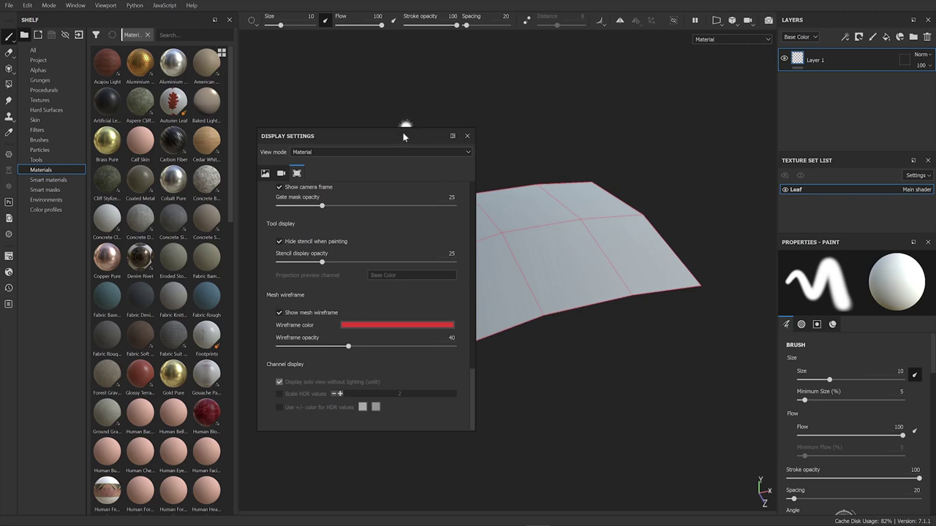
drag(400, 134, 327, 218)
click(343, 205)
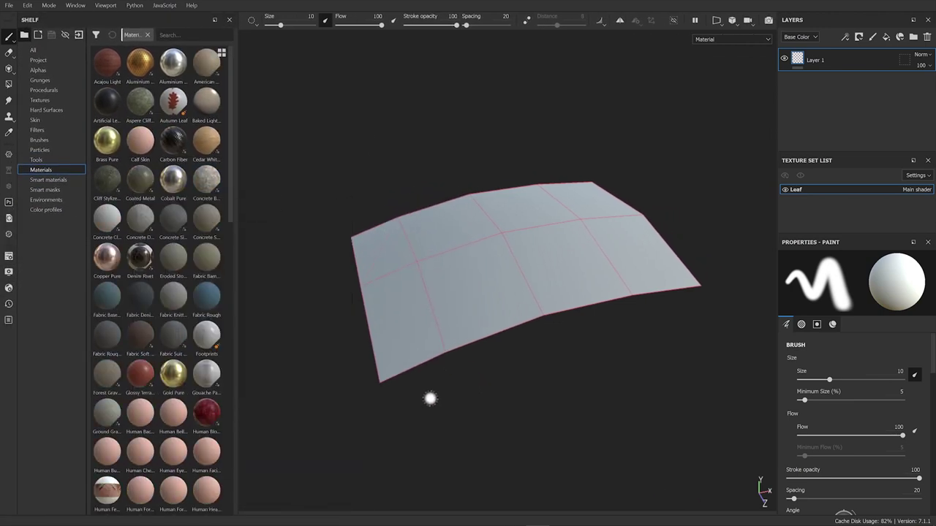
Step: Examine the wireframe subdivisions of the leaf plane and its Leaf texture set
mouse_move(402, 410)
alt+mouse_down()
mouse_move(468, 449)
mouse_move(470, 428)
mouse_move(535, 434)
mouse_move(539, 408)
mouse_move(397, 376)
mouse_move(589, 407)
mouse_move(508, 421)
mouse_move(466, 359)
mouse_move(505, 361)
mouse_move(397, 320)
mouse_move(692, 267)
alt+mouse_up()
scroll(500, 408, up, 1)
scroll(497, 404, up, 4)
scroll(505, 398, down, 4)
scroll(555, 422, down, 3)
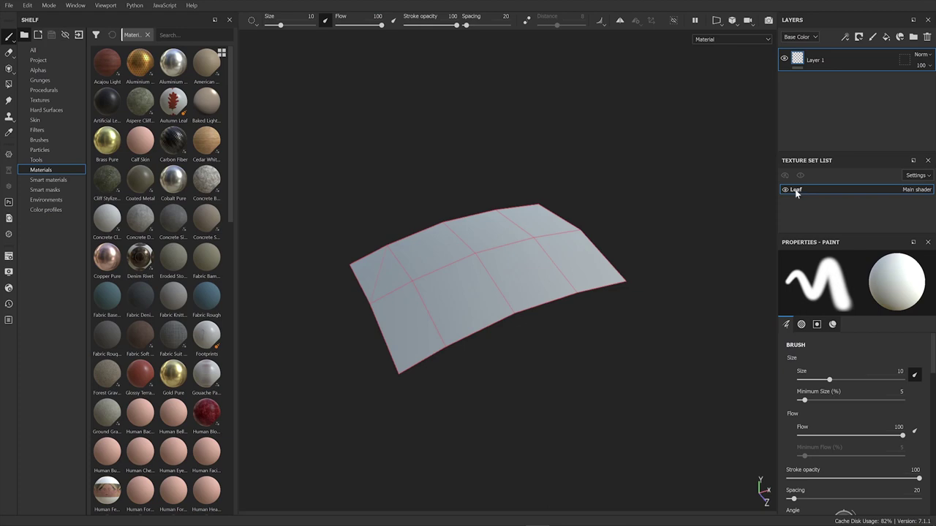
mouse_move(506, 285)
alt+mouse_down()
mouse_move(507, 313)
mouse_move(366, 257)
mouse_move(439, 443)
mouse_move(444, 431)
alt+mouse_up()
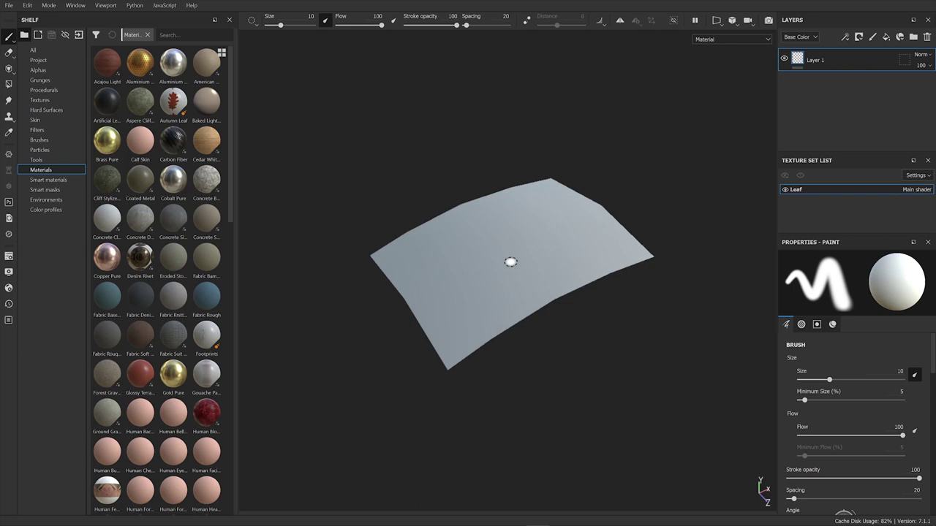
Step: Change the main shader to pbr-metal-rough-with-alpha-test in the shader settings
click(8, 257)
click(8, 288)
drag(128, 290, 393, 67)
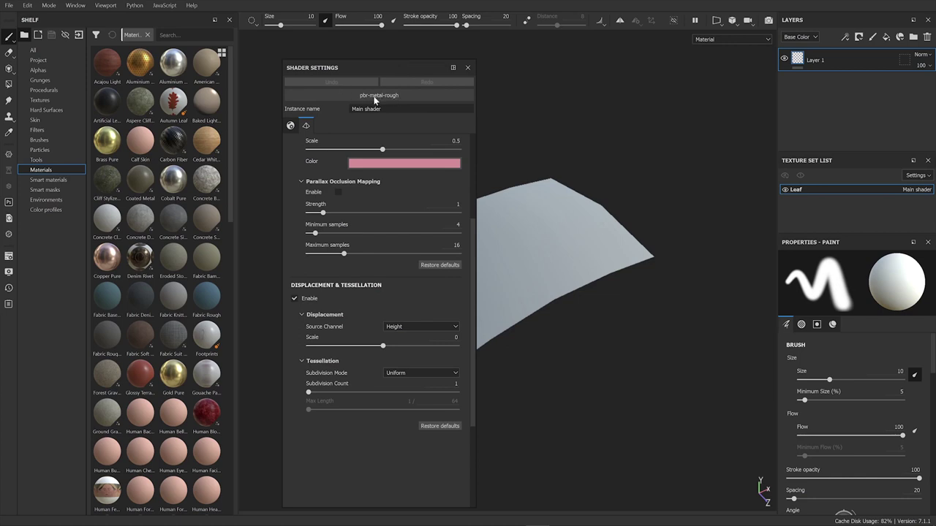
click(377, 96)
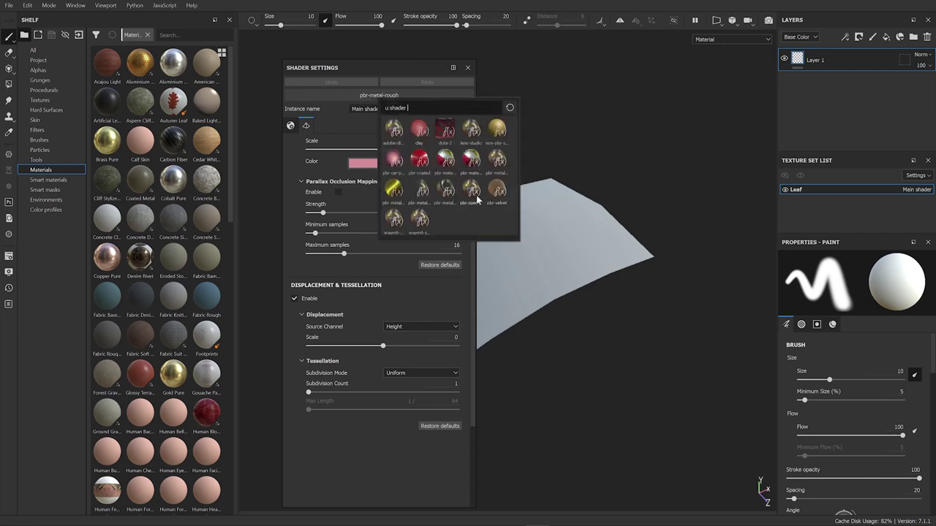
mouse_move(477, 199)
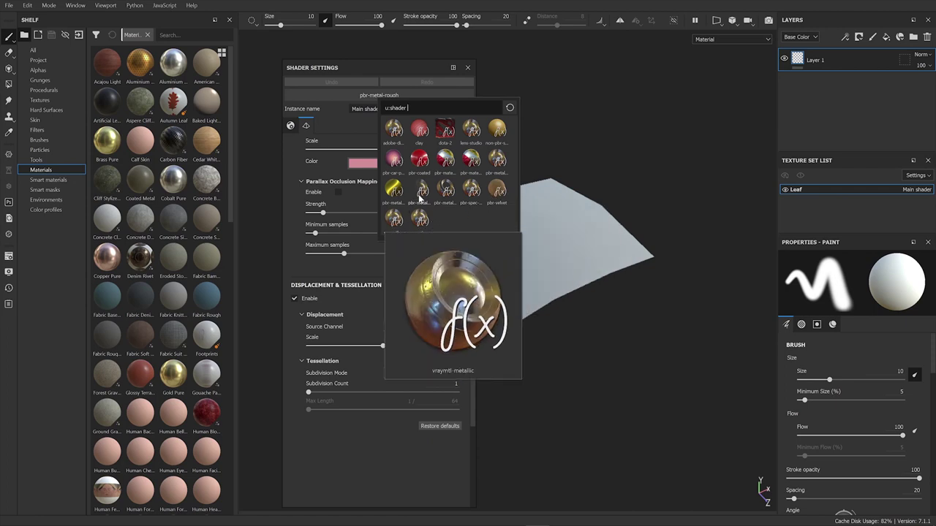
mouse_move(442, 194)
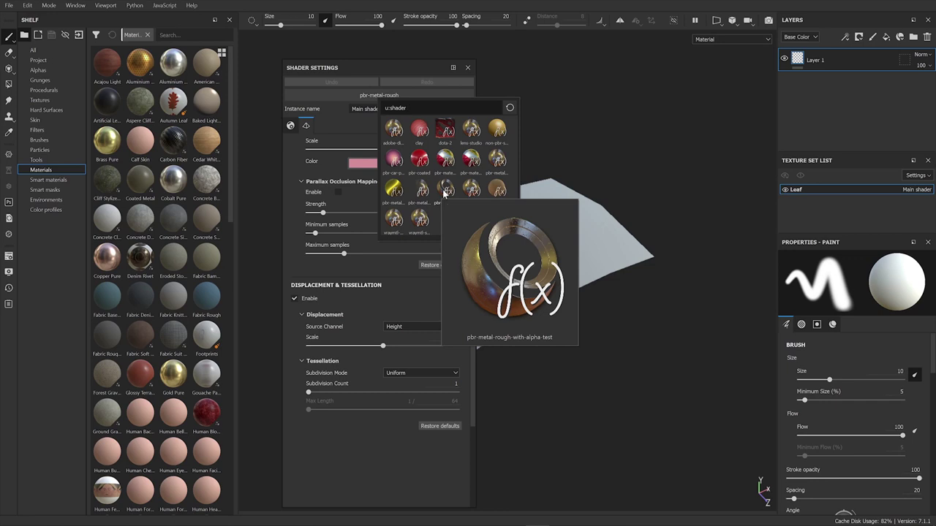
click(444, 192)
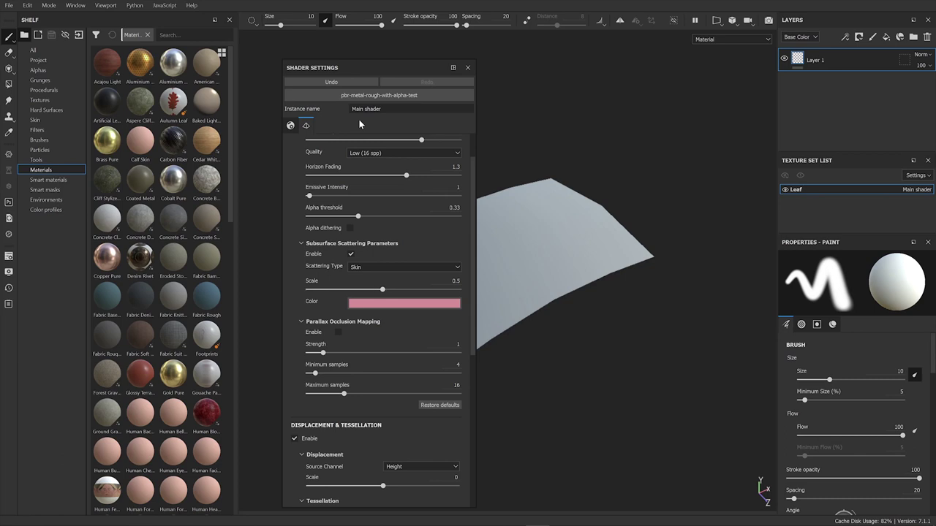
click(468, 68)
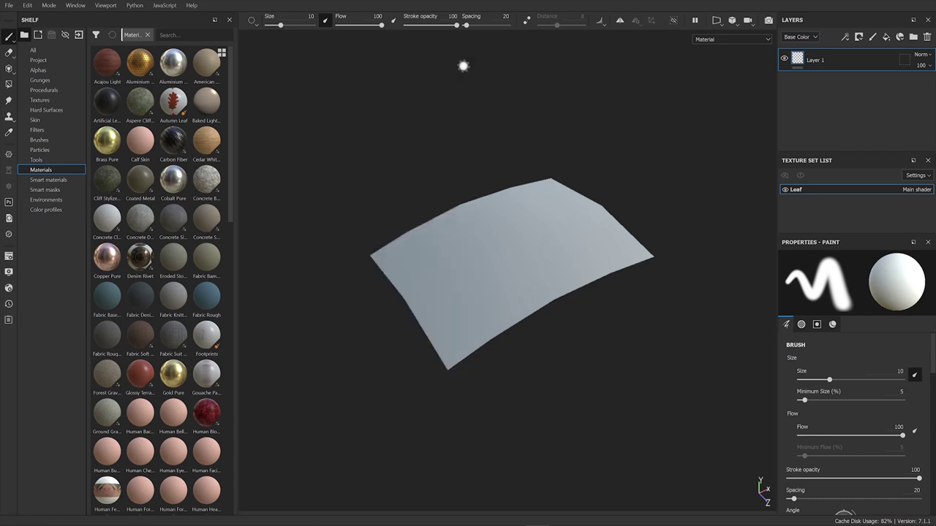
Step: Add an Opacity channel to the Leaf texture set
click(9, 257)
drag(100, 257, 359, 75)
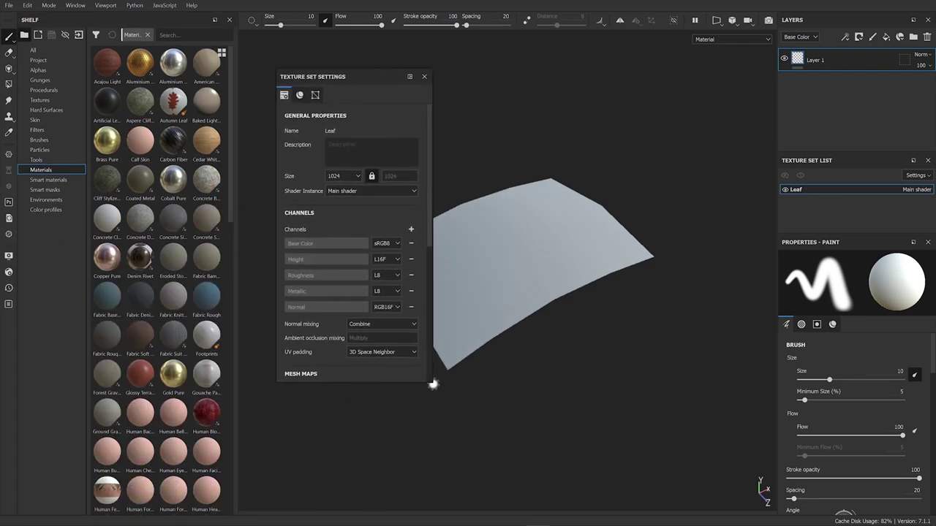
drag(432, 382, 458, 455)
click(439, 229)
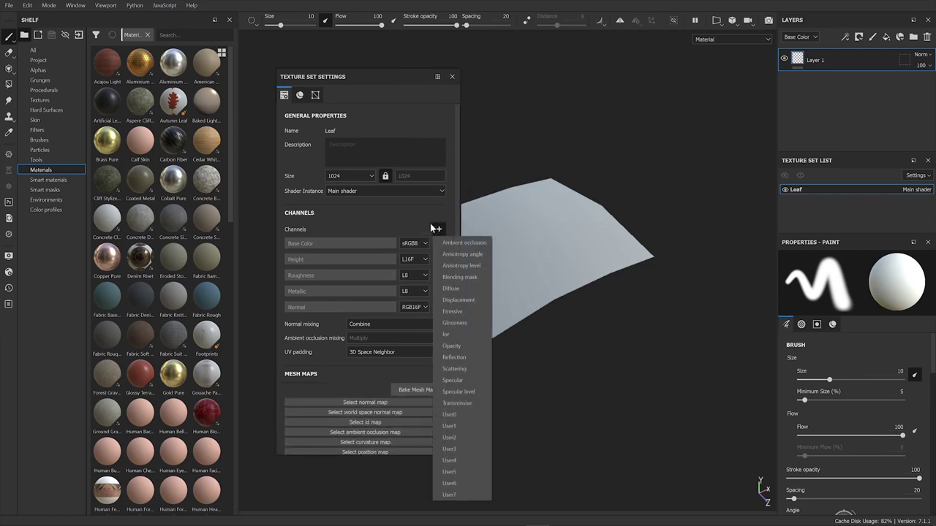
click(454, 346)
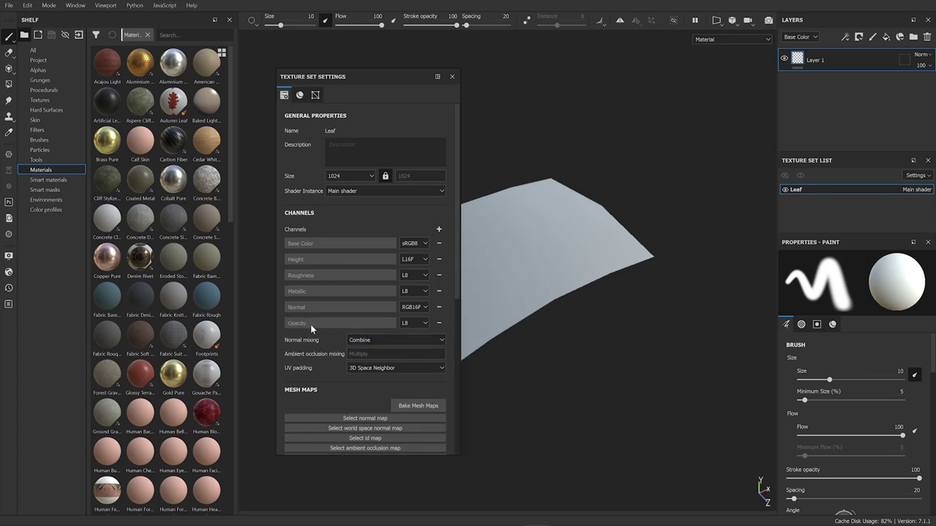
Step: Set up mesh map baking with the ID map excluded and an output size of 1024
click(419, 405)
click(316, 211)
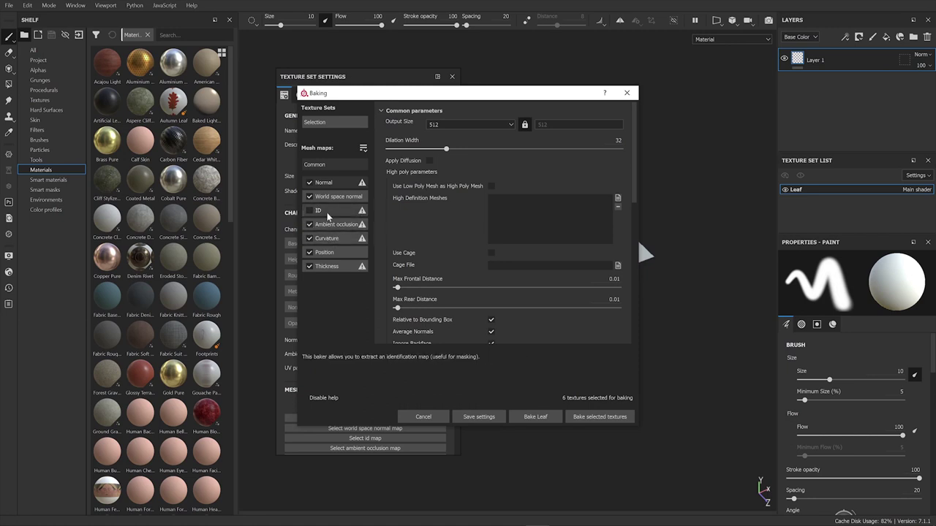
click(477, 125)
click(447, 150)
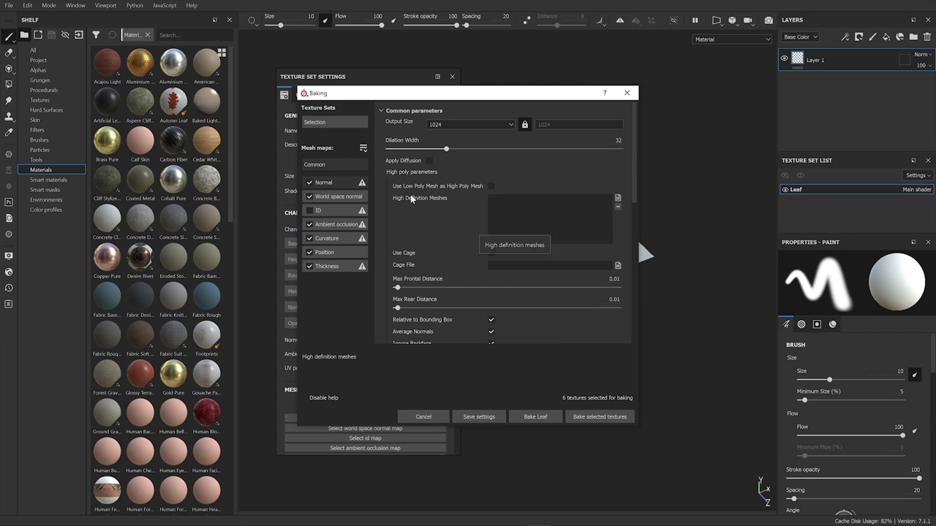
Step: Use the low poly mesh as the high poly mesh and bake the Leaf texture set's mesh maps
click(493, 185)
scroll(461, 244, down, 2)
scroll(454, 245, down, 4)
scroll(454, 242, up, 6)
click(550, 416)
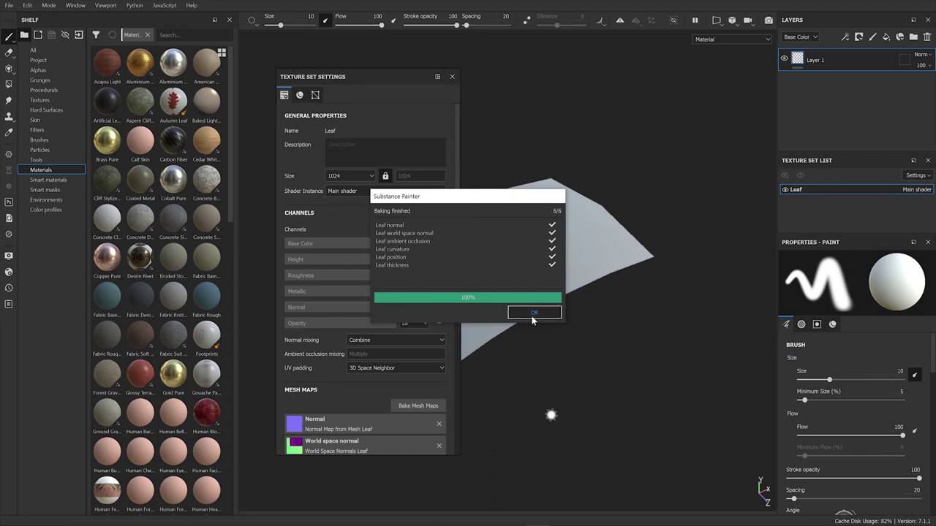
Step: Close the finished baking report and the texture set settings
click(535, 313)
click(452, 76)
alt+drag(531, 378, 539, 343)
Step: Toggle the opacity channel of the brush material off and on to check its availability
scroll(841, 388, down, 10)
click(912, 411)
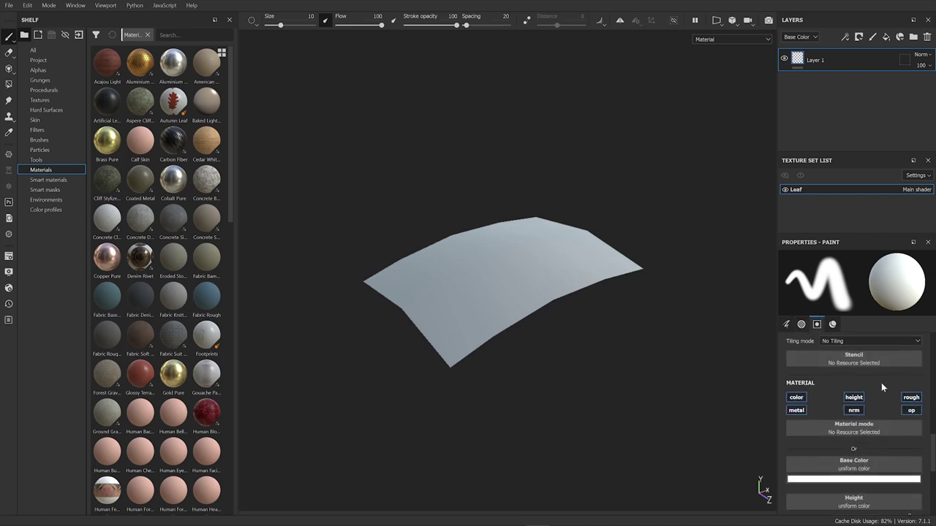
click(916, 412)
click(917, 412)
click(916, 412)
click(916, 412)
click(917, 412)
click(912, 411)
scroll(913, 411, down, 5)
scroll(839, 427, up, 6)
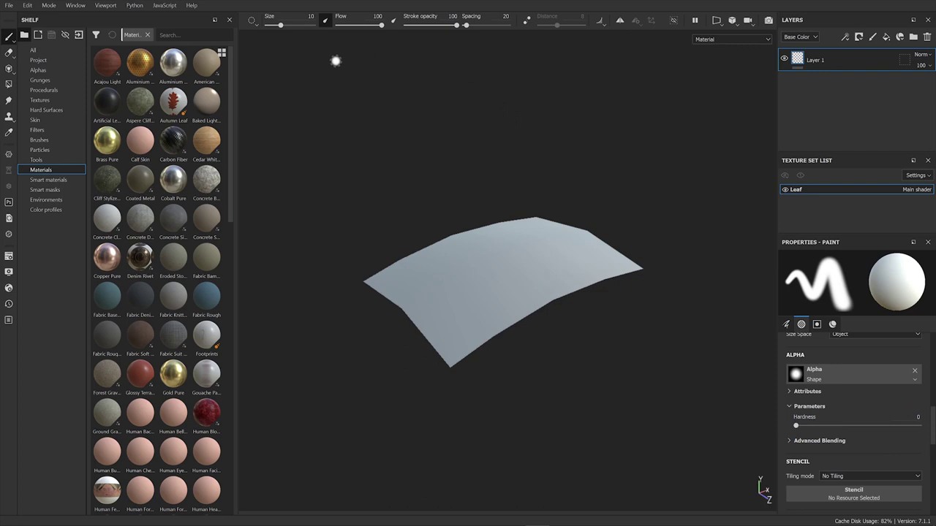
Step: Import Dead_Leaf_01_Alpha.tga and Dead_Leaf_01_NA.tga as textures into the current session
drag(901, 281, 157, 202)
drag(155, 198, 162, 192)
click(590, 159)
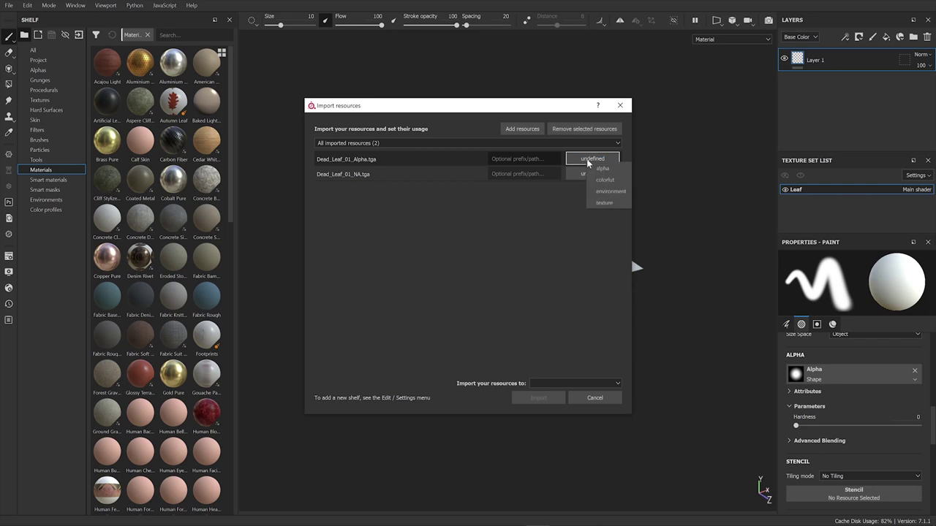
click(600, 202)
click(593, 174)
click(603, 215)
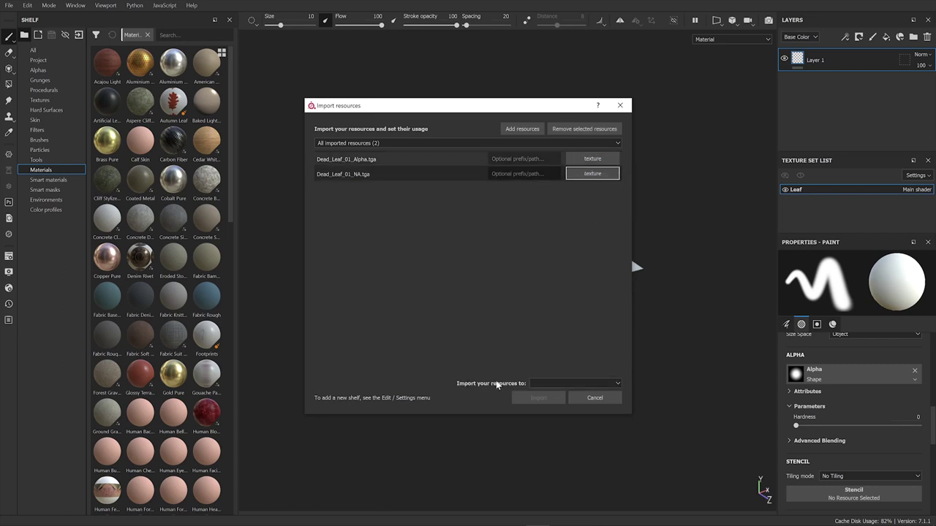
click(564, 383)
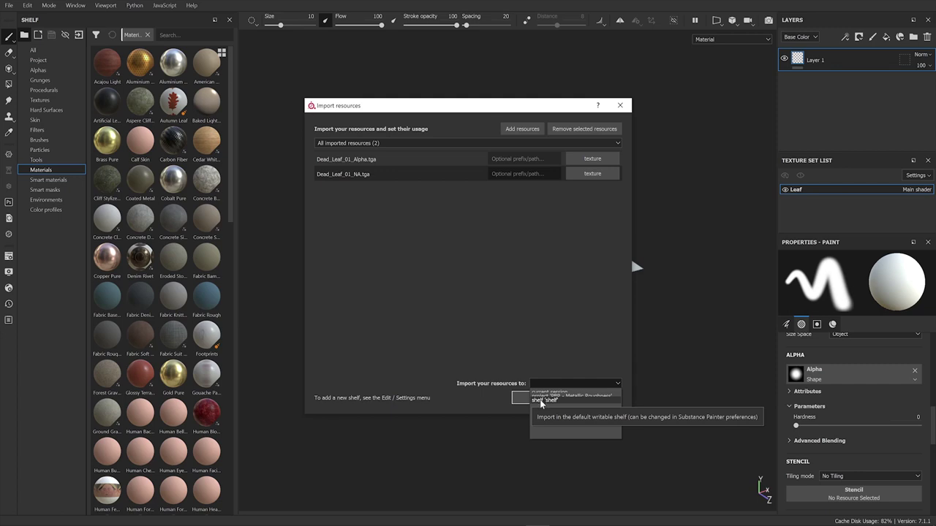
click(543, 395)
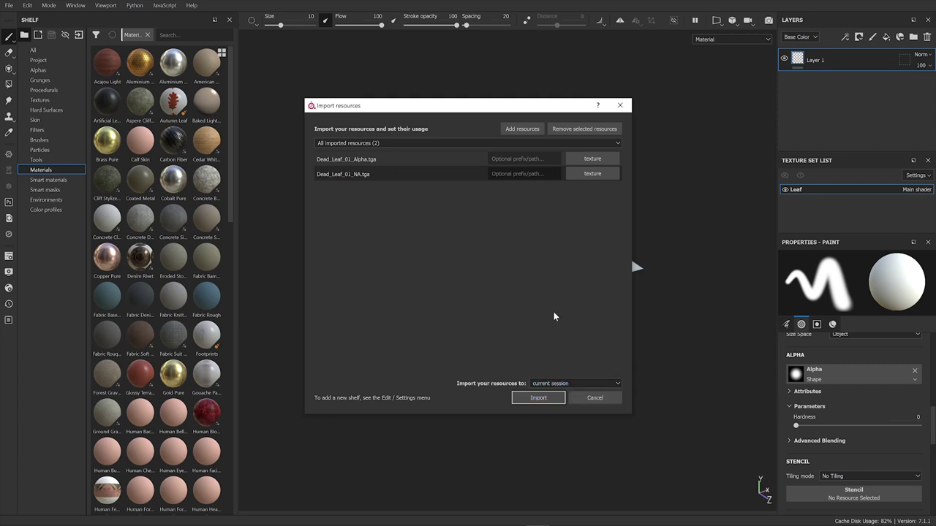
click(548, 395)
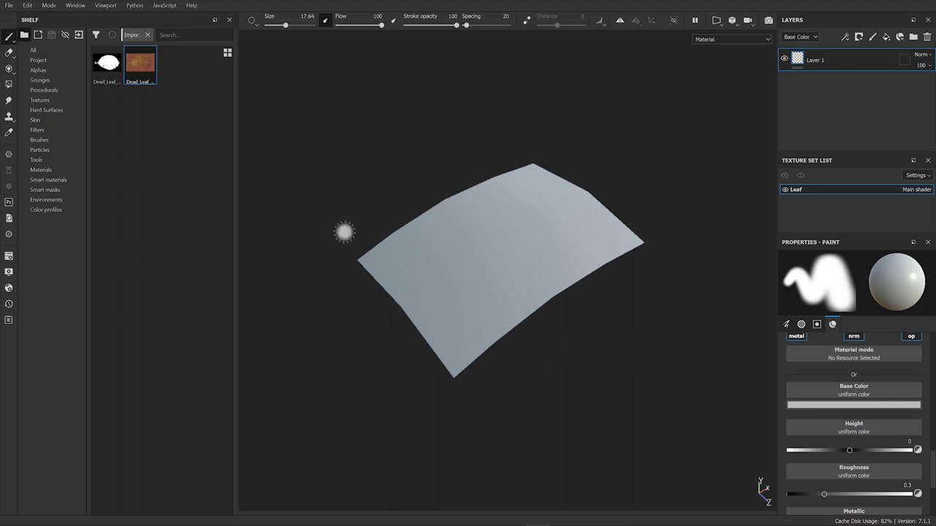
Step: Try painting a red base color stroke on the plane in Layer 1 and undo it
click(828, 61)
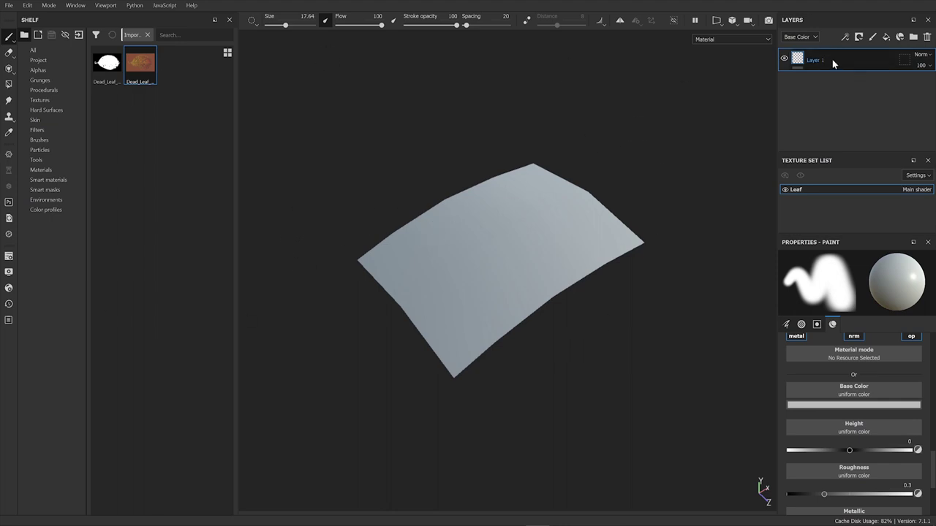
click(842, 408)
click(869, 306)
mouse_move(493, 255)
mouse_down()
mouse_move(514, 258)
mouse_move(507, 286)
mouse_up()
key(ctrl+z)
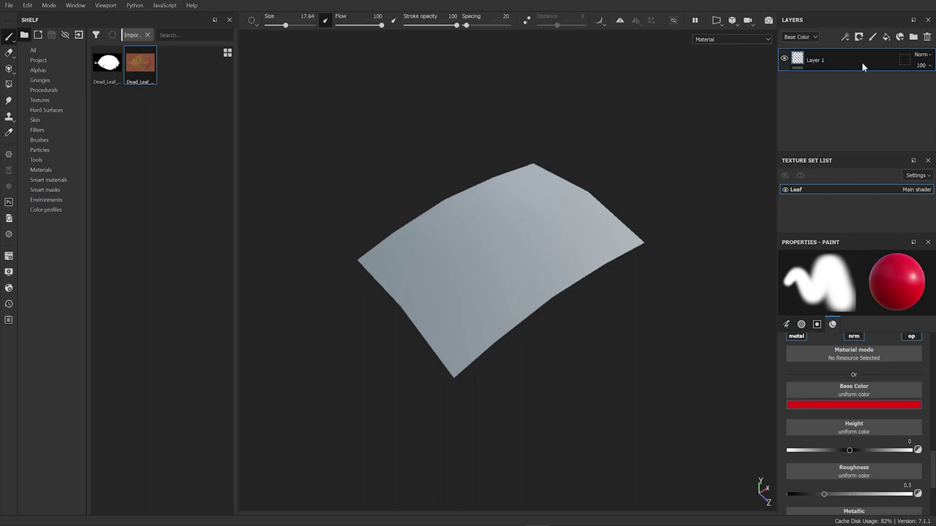
Step: Replace Layer 1 with a fill layer and assign the Dead_Leaf_01_NA texture to its base color
key(Delete)
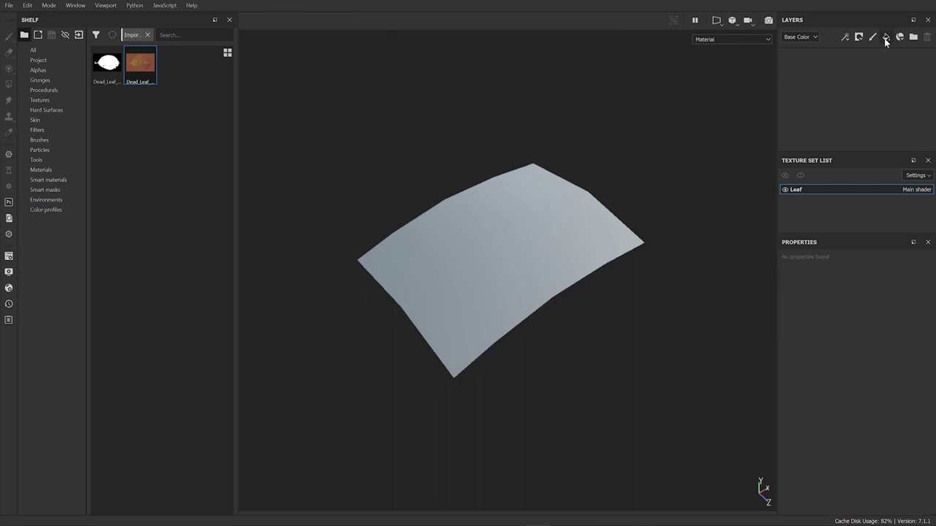
click(885, 37)
scroll(853, 476, down, 3)
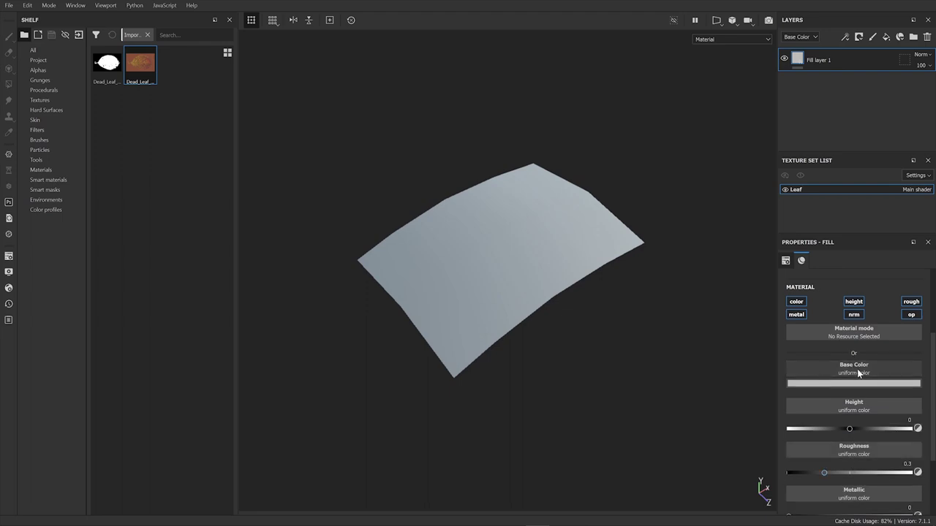
drag(143, 70, 858, 365)
mouse_move(604, 346)
alt+mouse_down()
mouse_move(564, 443)
mouse_move(581, 341)
mouse_move(600, 330)
alt+mouse_up()
Step: Assign the Dead_Leaf_01_Alpha texture to the fill layer's opacity channel
scroll(863, 366, down, 2)
drag(100, 71, 857, 477)
alt+drag(565, 355, 489, 299)
scroll(495, 293, up, 6)
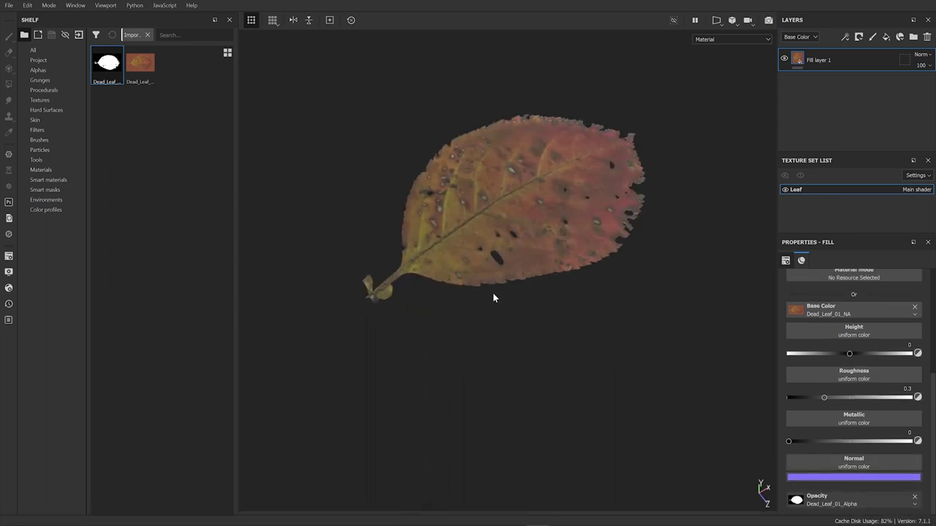
Step: Raise the fill layer's roughness to about 0.75
alt+drag(550, 347, 698, 329)
scroll(542, 339, down, 6)
mouse_move(554, 393)
alt+mouse_down()
mouse_move(606, 340)
mouse_move(555, 382)
mouse_move(549, 406)
mouse_move(555, 399)
alt+mouse_up()
mouse_move(819, 398)
mouse_down()
mouse_move(911, 399)
mouse_move(878, 405)
mouse_up()
alt+drag(540, 425, 308, 471)
alt+middle_drag(539, 426, 478, 350)
alt+right_drag(478, 349, 617, 395)
alt+drag(618, 395, 548, 423)
scroll(567, 398, down, 5)
alt+drag(564, 390, 564, 363)
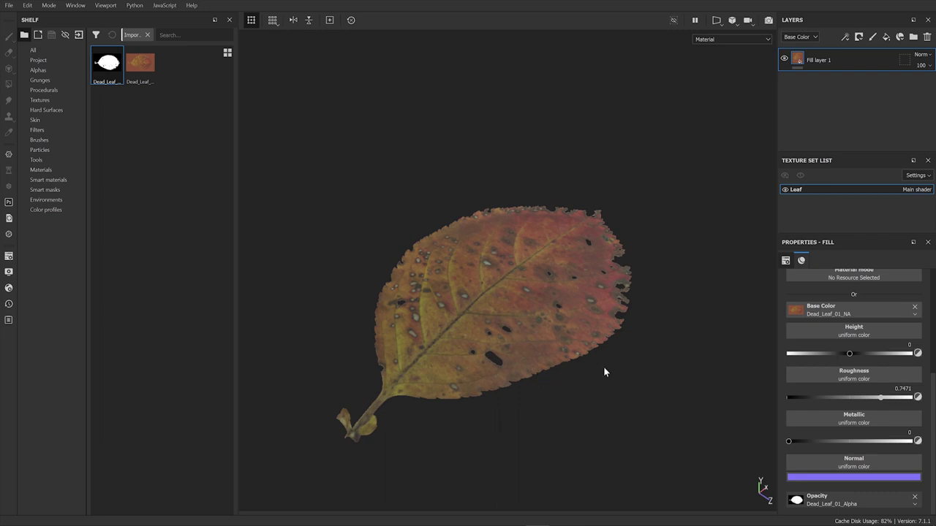
Step: Add a paint layer above the fill layer with only the opacity channel active and its value at 0
alt+right_drag(497, 323, 582, 147)
scroll(826, 390, up, 2)
click(797, 414)
click(910, 414)
click(910, 413)
click(860, 426)
click(802, 425)
scroll(910, 433, down, 2)
drag(915, 444, 787, 452)
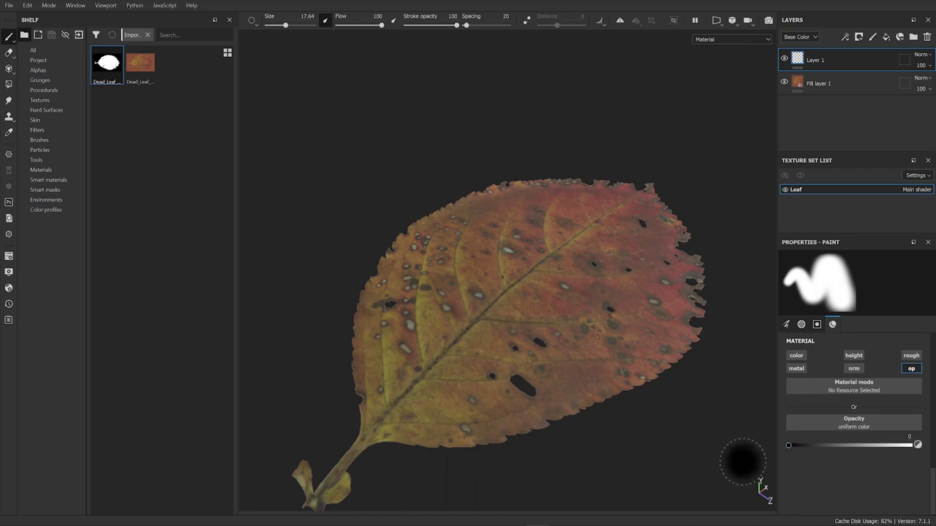
Step: Paint a test hole in the leaf near the stem with opacity 0 and undo it
drag(415, 348, 418, 353)
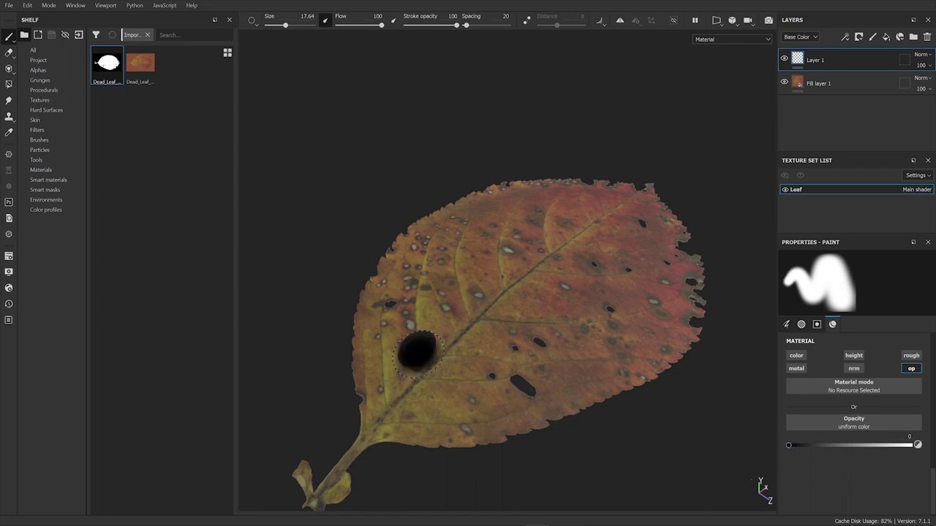
key(ctrl)
key(ctrl+z)
Step: Paint a test patch beyond the leaf's edge with opacity 1, undo it, and return the paint opacity to 0
drag(789, 445, 933, 451)
click(590, 428)
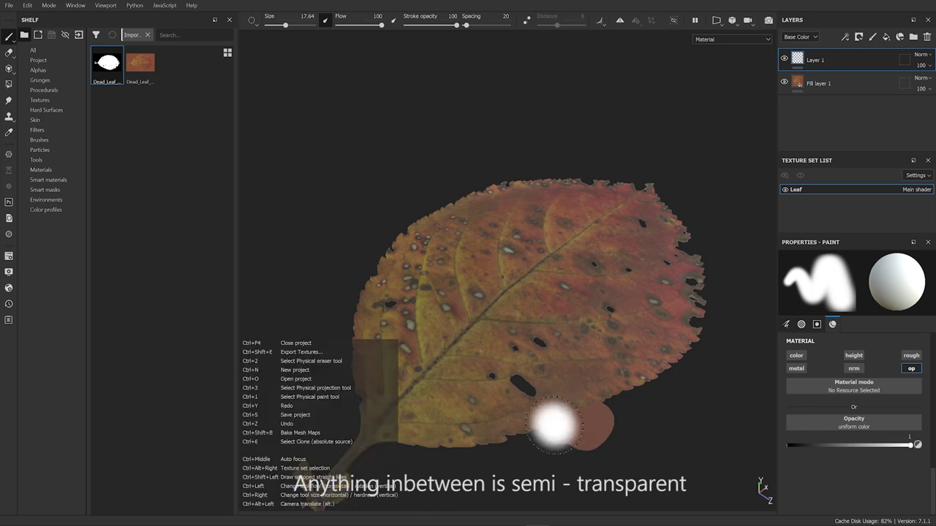
key(ctrl+z)
drag(913, 452, 788, 448)
Step: Choose the Dirt 1 brush preset for the opacity painting
click(46, 140)
mouse_move(230, 121)
mouse_down()
mouse_move(230, 143)
mouse_move(231, 122)
mouse_move(228, 135)
mouse_up()
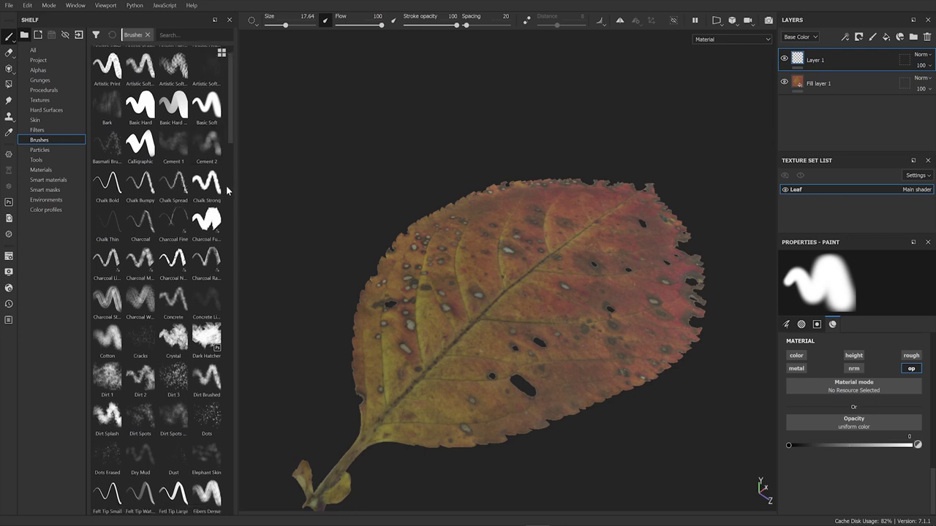
scroll(230, 128, up, 1)
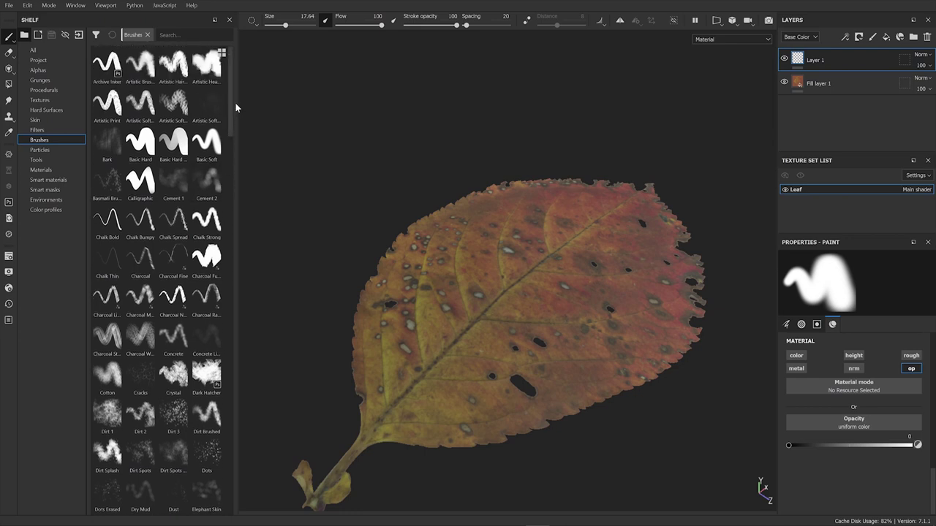
drag(229, 115, 229, 162)
click(106, 201)
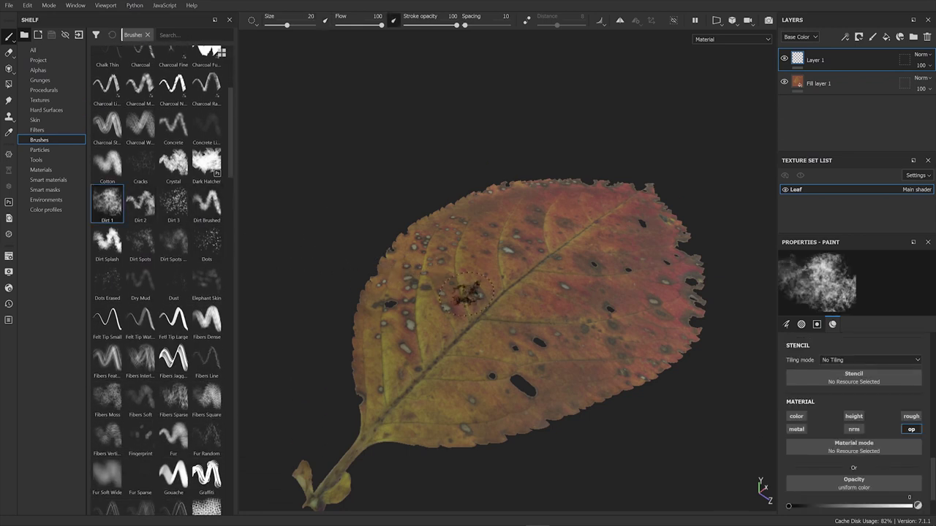
Step: Reduce the brush size to about 2.15 and paint small irregular holes in the leaf, mainly over the spots near the stem
drag(630, 354, 608, 380)
ctrl+right_drag(609, 381, 588, 407)
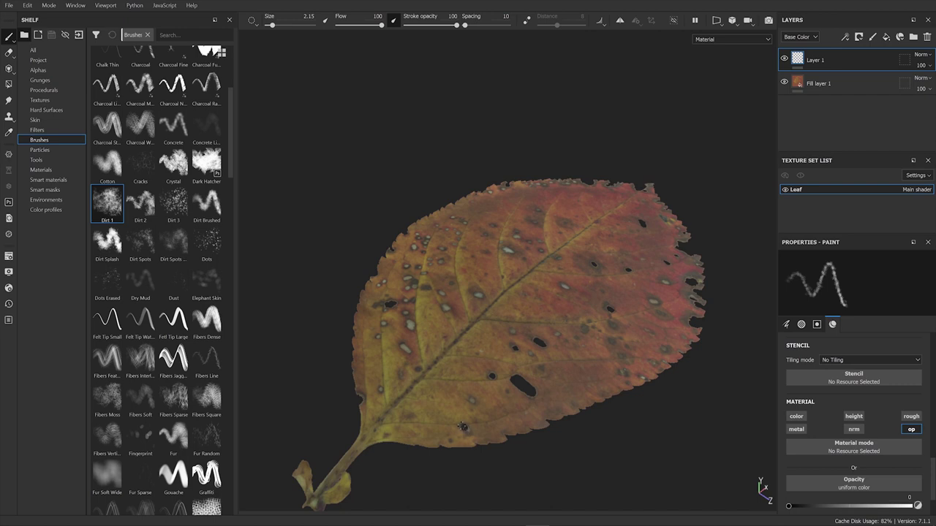
mouse_move(614, 439)
alt+mouse_down()
mouse_move(673, 414)
mouse_move(652, 455)
mouse_move(624, 441)
mouse_move(636, 414)
alt+mouse_up()
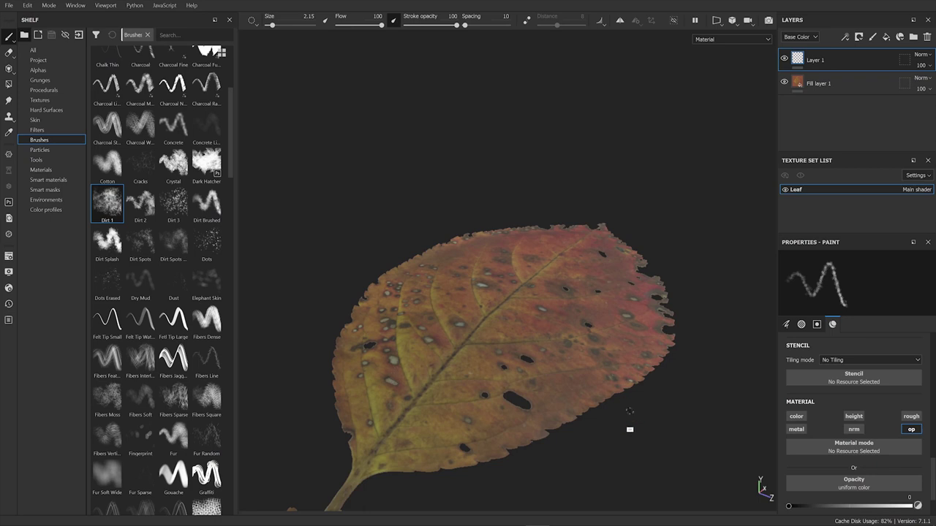
alt+drag(627, 432, 539, 437)
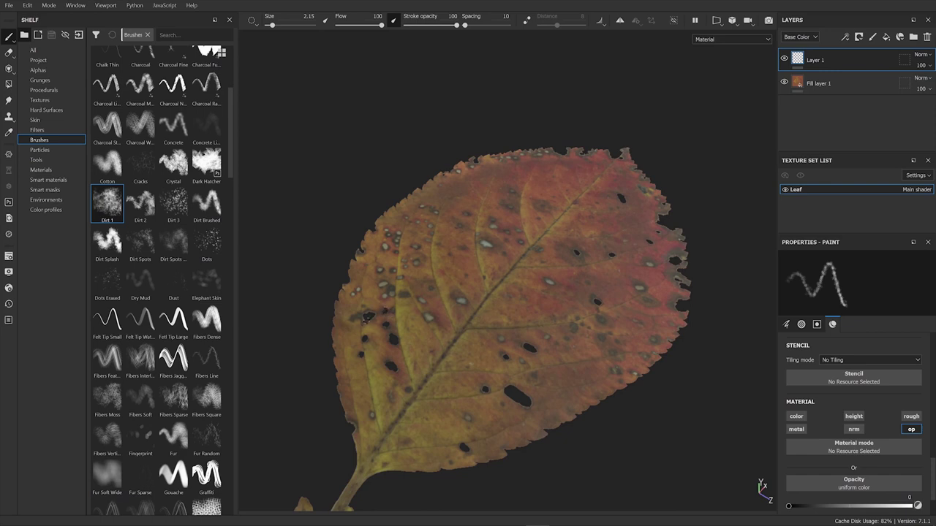
scroll(671, 369, up, 3)
scroll(673, 368, down, 6)
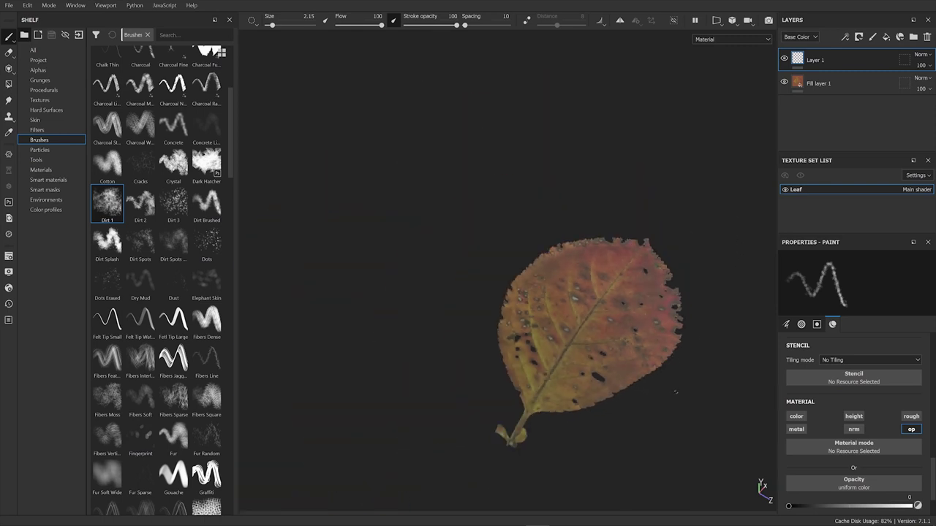
Step: Add a second paint layer above Layer 1 with only the height and normal channels active
alt+drag(676, 392, 827, 376)
alt+middle_drag(737, 388, 566, 261)
alt+drag(569, 378, 483, 456)
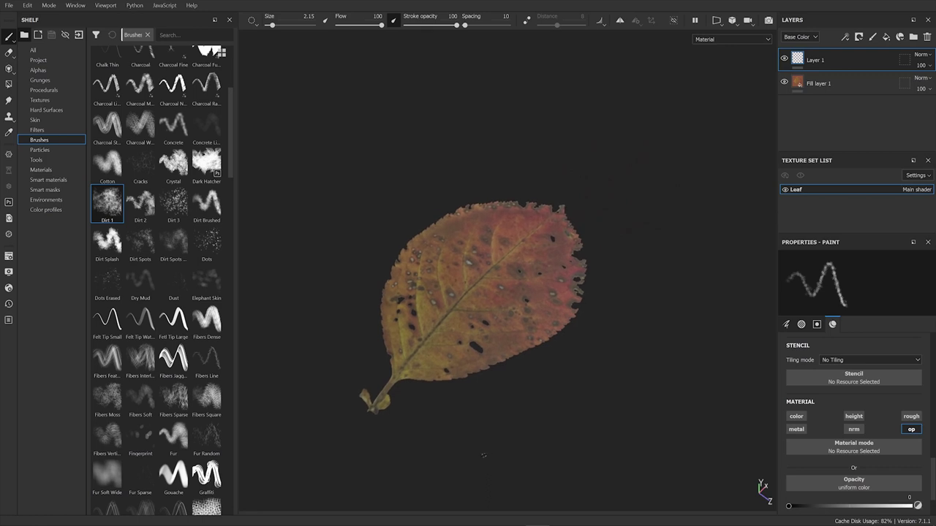
click(873, 37)
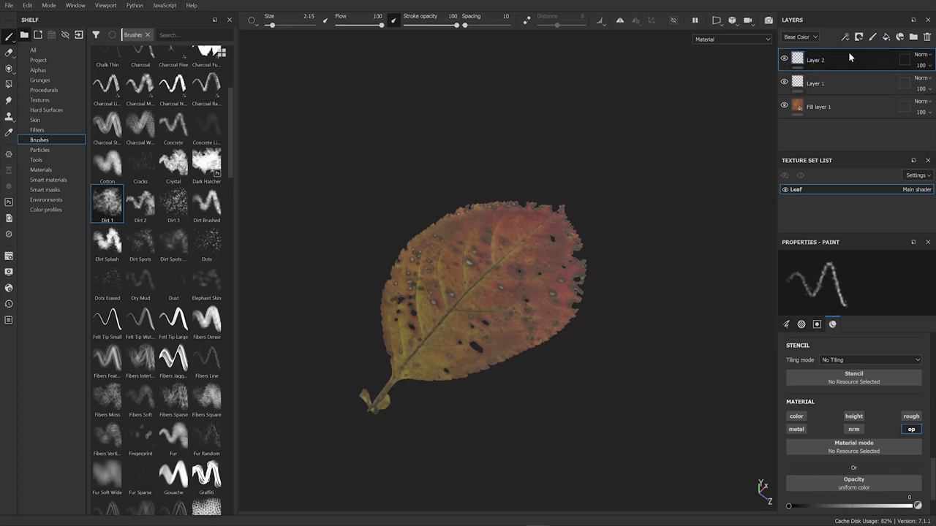
click(796, 417)
click(860, 430)
click(854, 417)
click(797, 419)
click(909, 431)
Step: Choose the Cotton brush preset for painting height on Layer 2
alt+drag(654, 397, 675, 412)
scroll(479, 332, down, 3)
scroll(482, 336, up, 8)
scroll(485, 342, down, 2)
ctrl+right_drag(628, 392, 678, 392)
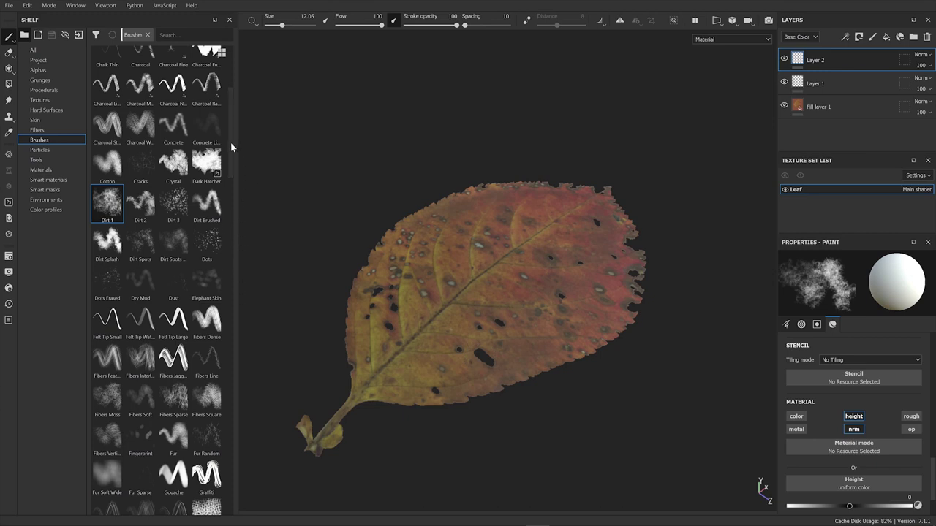
drag(231, 143, 233, 102)
scroll(230, 133, down, 2)
click(106, 256)
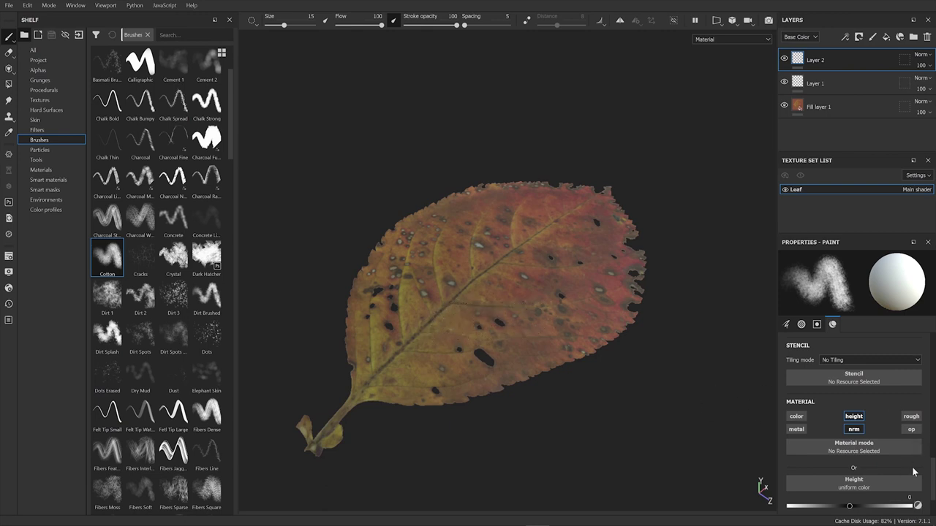
scroll(929, 472, down, 2)
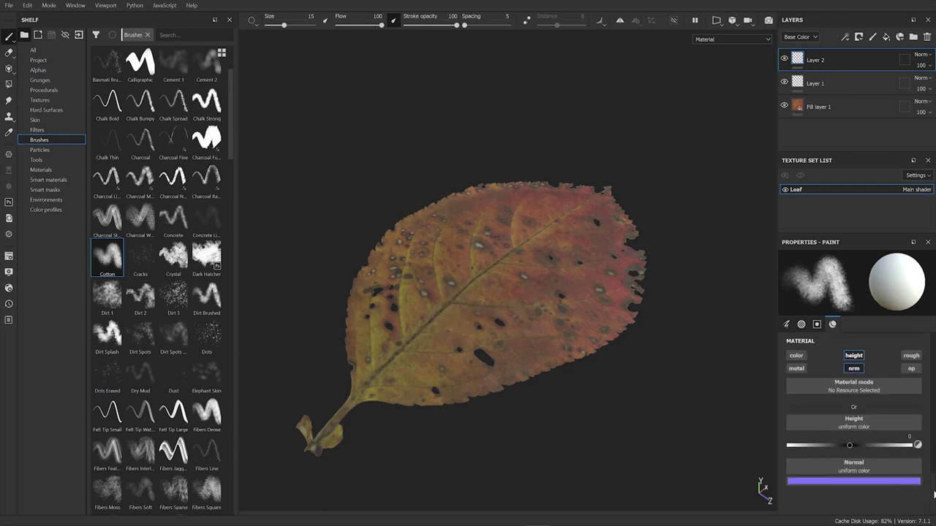
mouse_move(617, 409)
alt+mouse_down()
mouse_move(651, 372)
mouse_move(678, 370)
mouse_move(669, 367)
alt+mouse_up()
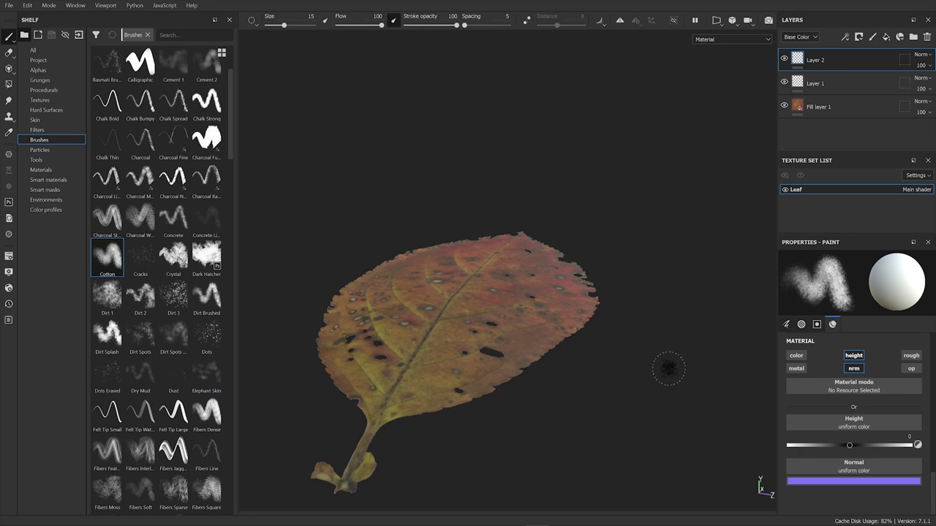
Step: Try painting a positive height stroke on the leaf and undo it
drag(850, 444, 897, 445)
click(482, 315)
key(ctrl+z)
Step: Lower the paint height to -1 and paint fine bumpy detail between the side veins near the leaf tip
drag(891, 453, 819, 450)
mouse_move(642, 322)
alt+mouse_down()
mouse_move(631, 372)
mouse_move(574, 391)
alt+mouse_up()
alt+right_drag(574, 389, 553, 294)
mouse_move(512, 390)
alt+mouse_down()
mouse_move(605, 324)
mouse_move(584, 303)
alt+mouse_up()
click(582, 302)
Step: Switch to the softer Knife Painting brush at size 12.34 and sink the surface between the side veins near the tip
drag(230, 138, 236, 220)
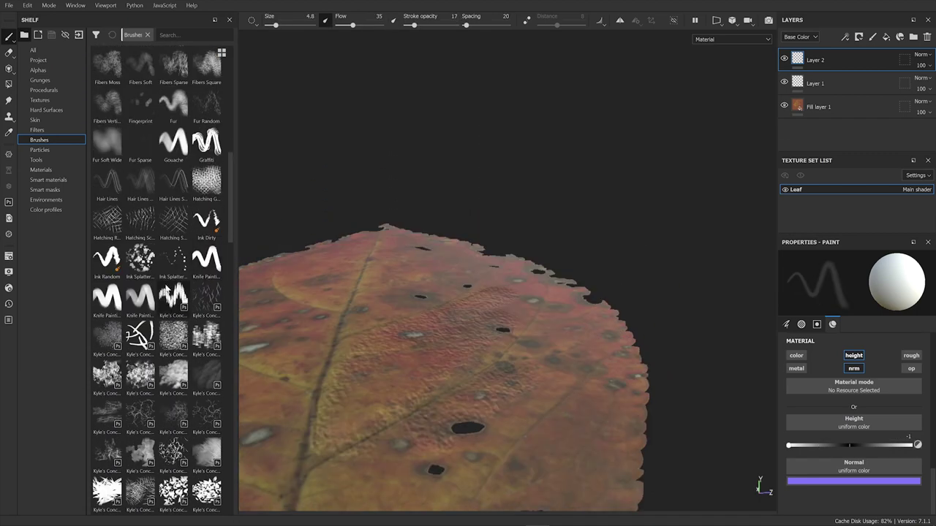
click(140, 297)
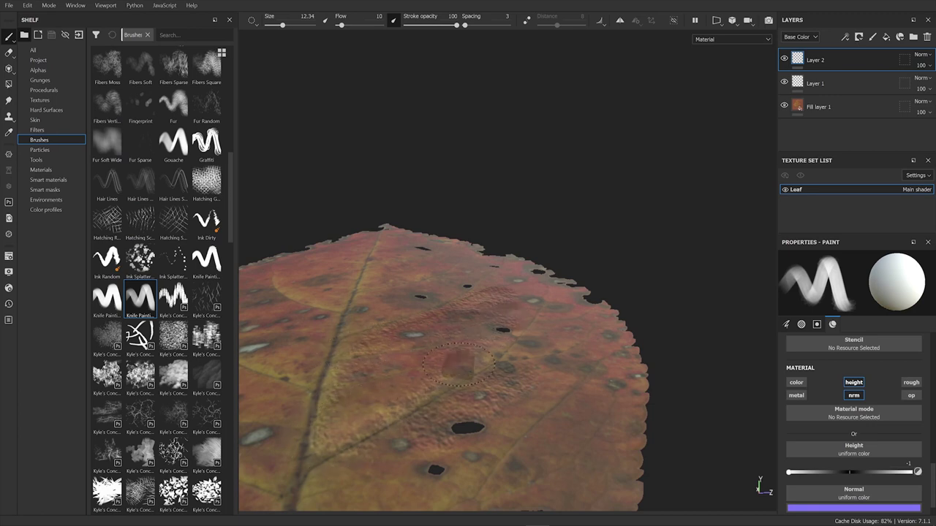
mouse_move(461, 361)
alt+mouse_down()
mouse_move(725, 223)
mouse_move(712, 245)
mouse_move(623, 259)
mouse_move(643, 245)
mouse_move(641, 257)
alt+mouse_up()
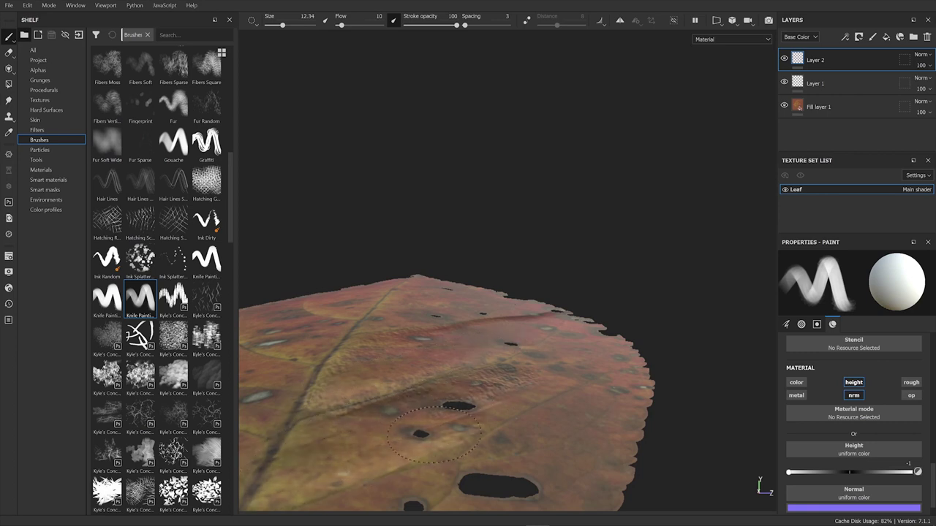
click(534, 382)
scroll(651, 256, down, 5)
Step: Continue painting recessed height between the side veins across the rest of the leaf
mouse_move(669, 349)
alt+mouse_down()
mouse_move(550, 312)
mouse_move(639, 503)
mouse_move(728, 388)
mouse_move(755, 328)
mouse_move(721, 313)
mouse_move(695, 327)
alt+mouse_up()
scroll(512, 365, up, 4)
alt+drag(613, 351, 641, 328)
mouse_move(580, 371)
mouse_down()
mouse_move(594, 390)
mouse_move(539, 447)
mouse_move(501, 460)
mouse_move(478, 406)
mouse_up()
drag(449, 367, 509, 359)
scroll(412, 283, up, 3)
scroll(411, 282, down, 6)
mouse_move(411, 282)
alt+mouse_down()
mouse_move(692, 372)
mouse_move(583, 405)
mouse_move(595, 449)
mouse_move(417, 399)
mouse_move(517, 374)
mouse_move(364, 363)
alt+mouse_up()
scroll(259, 305, up, 3)
alt+drag(359, 439, 636, 271)
Step: Select Layer 1 and examine the textured leaf from several angles and distances
click(855, 85)
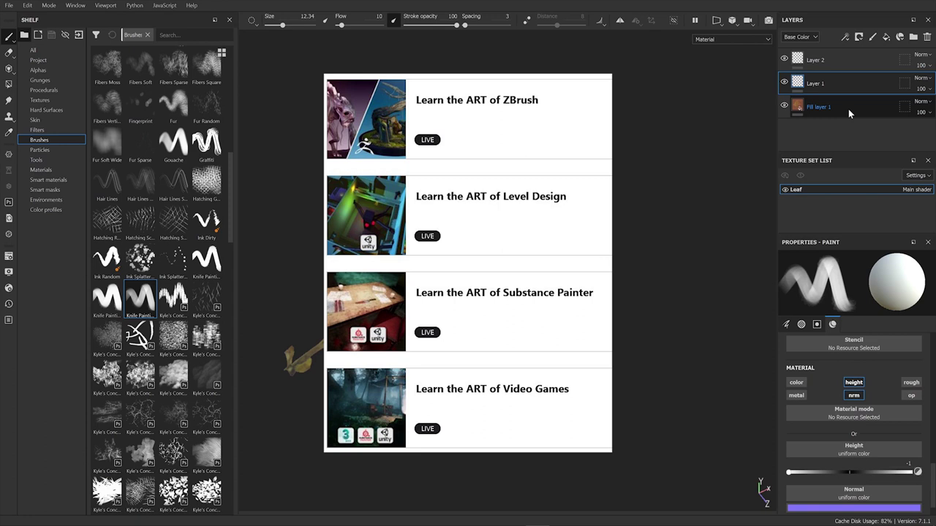
alt+drag(602, 141, 616, 130)
scroll(628, 130, up, 2)
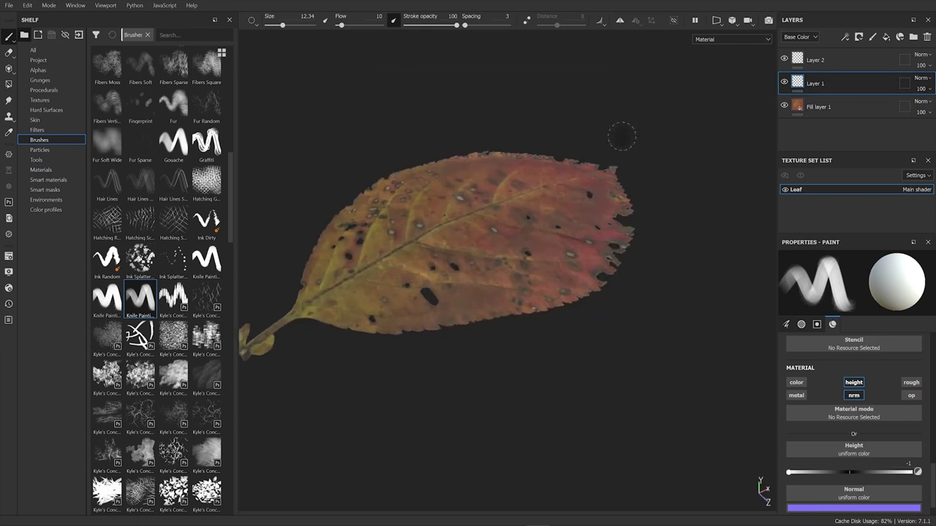
scroll(560, 202, down, 5)
scroll(555, 252, up, 1)
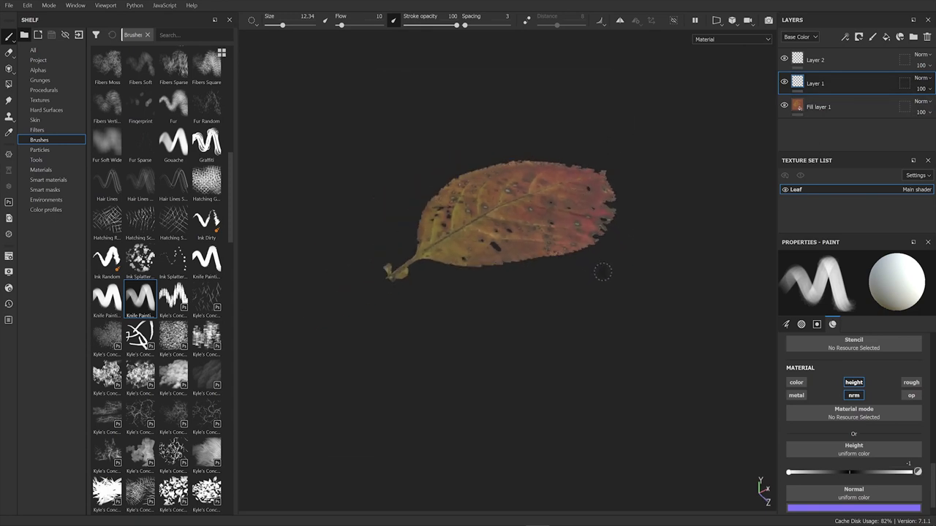
alt+drag(602, 291, 531, 346)
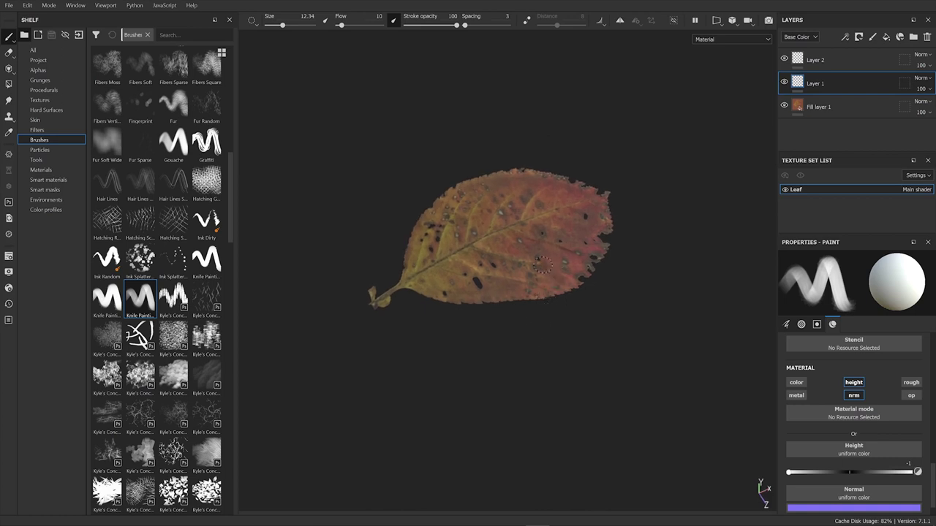